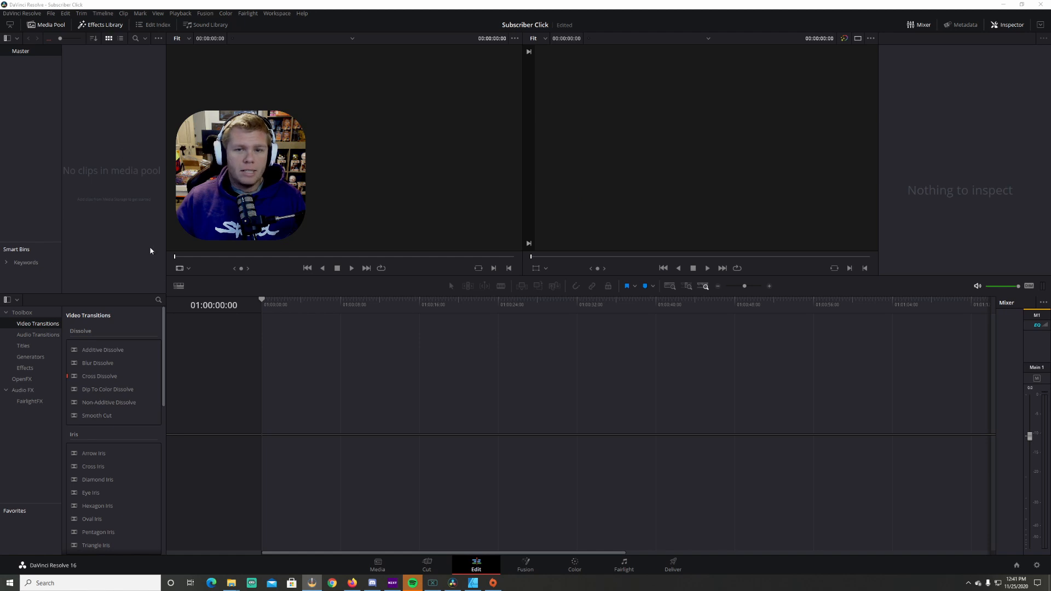
Create a new Fusion composition clip in the media pool with a 6-second duration at 30 fps
click(417, 408)
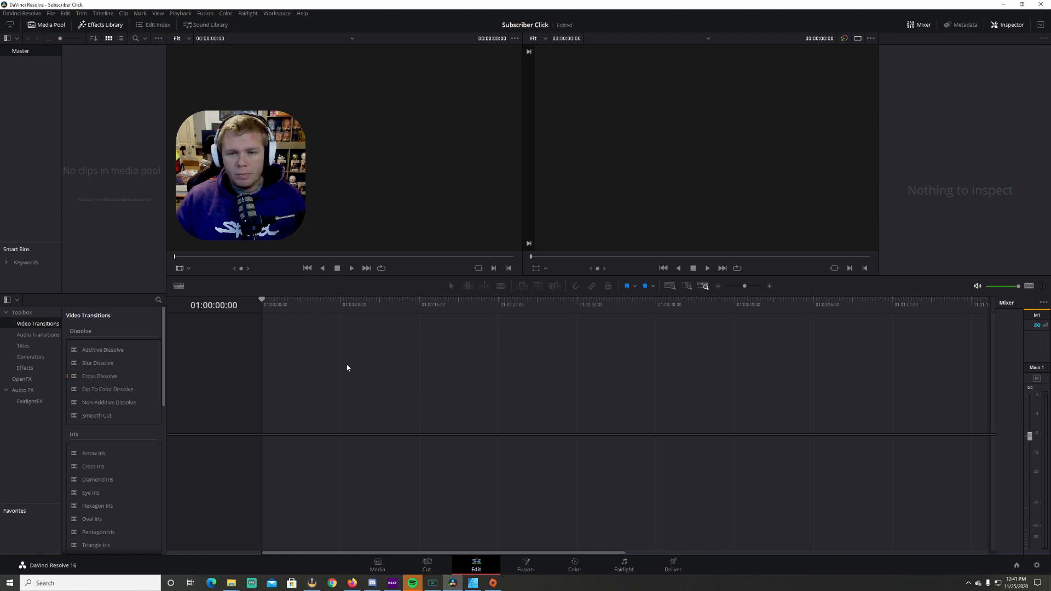
right_click(104, 191)
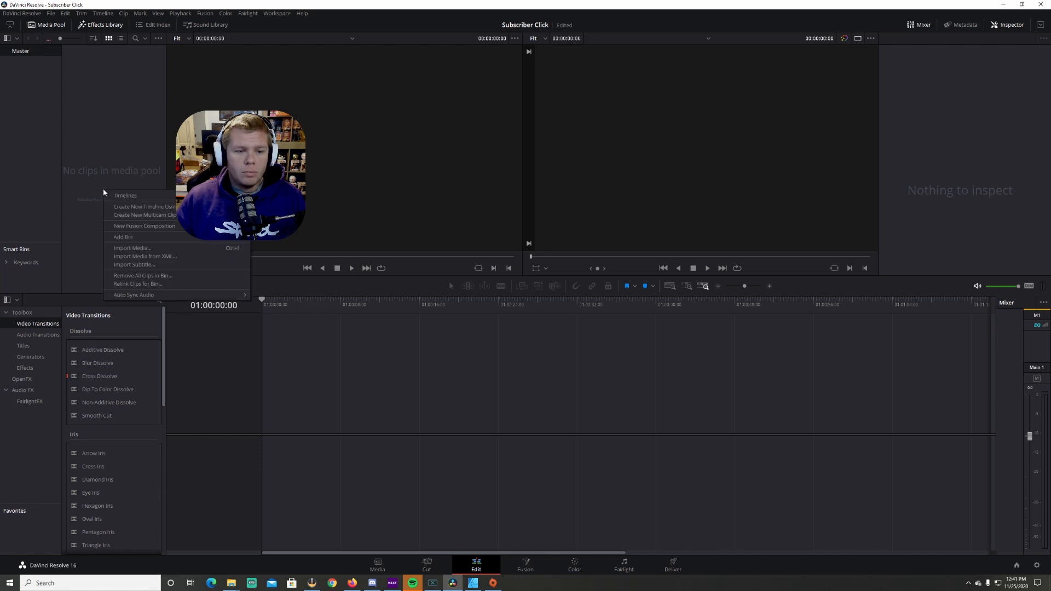
click(144, 227)
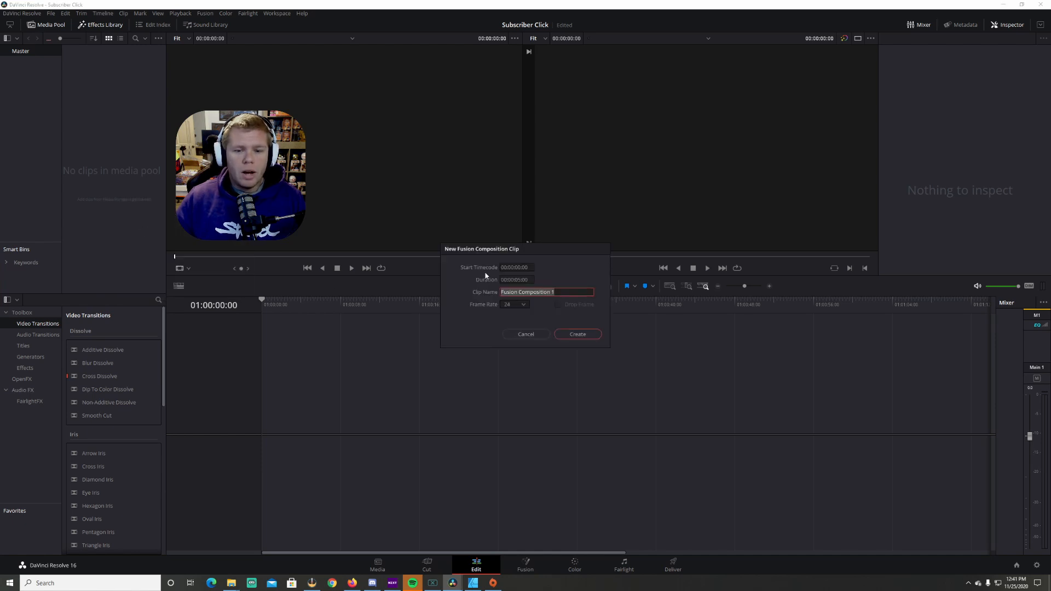
click(518, 280)
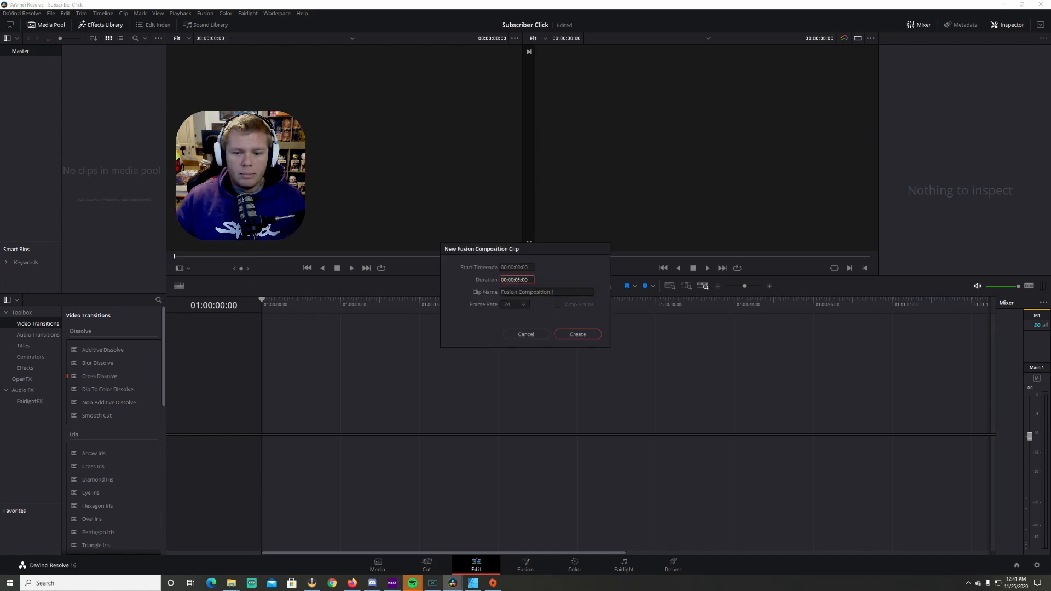
text(6)
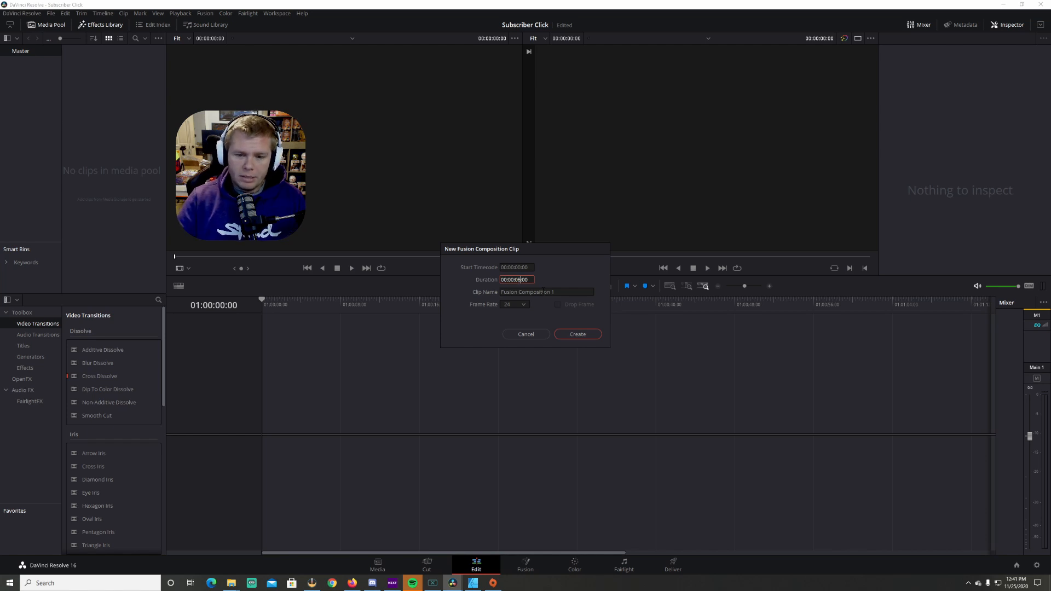
click(523, 304)
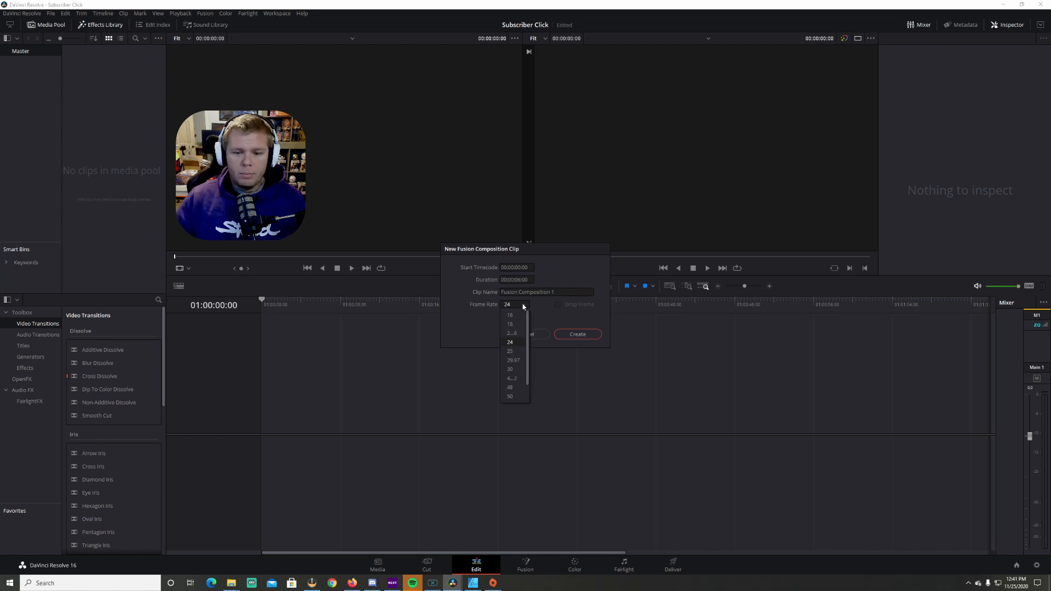
click(511, 369)
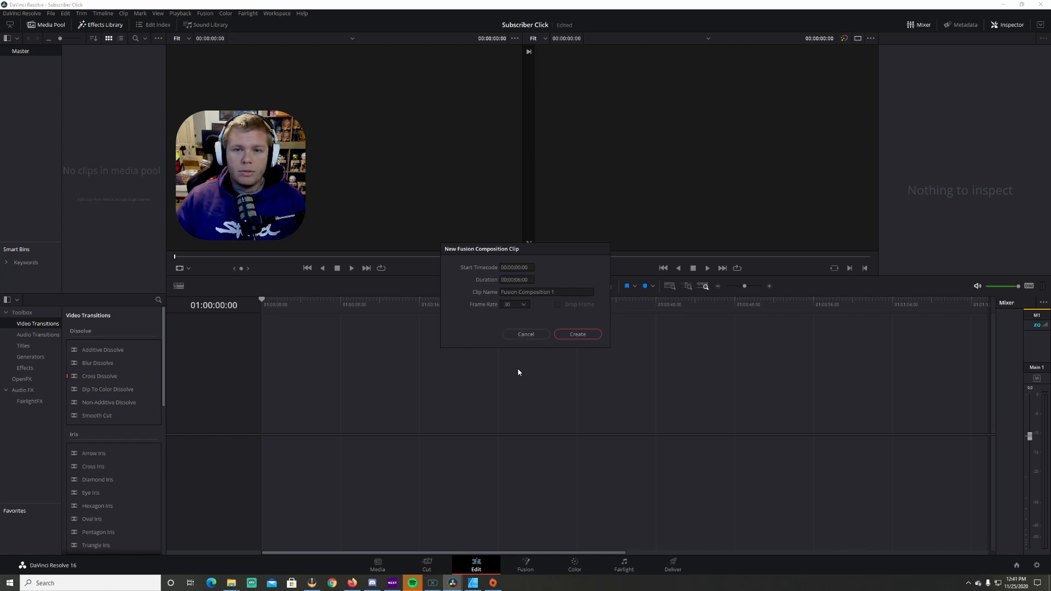
click(582, 335)
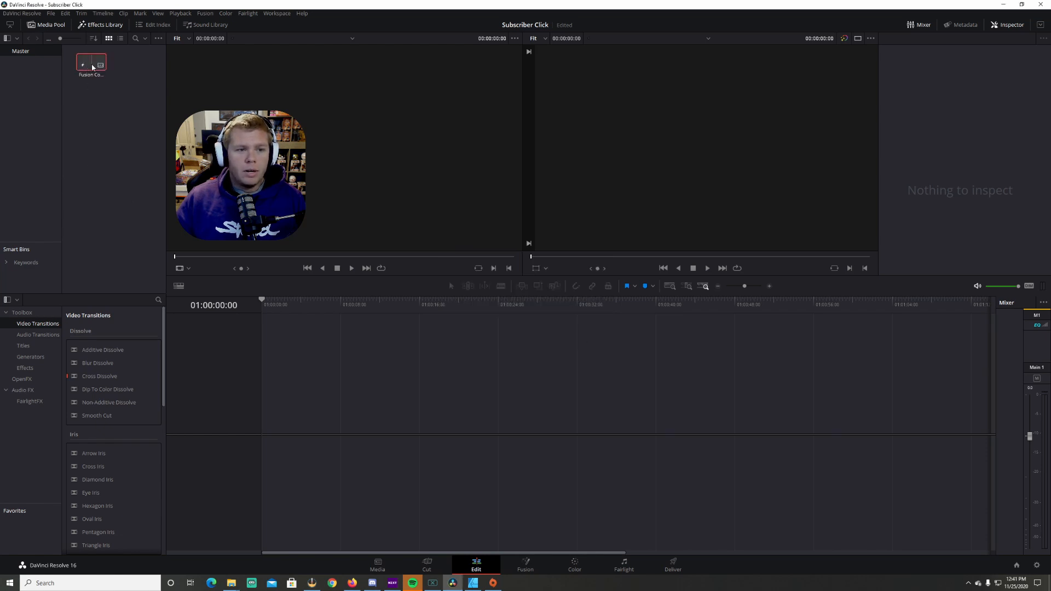
Place the Fusion composition clip on the timeline and open it in the Fusion page
drag(92, 66, 262, 416)
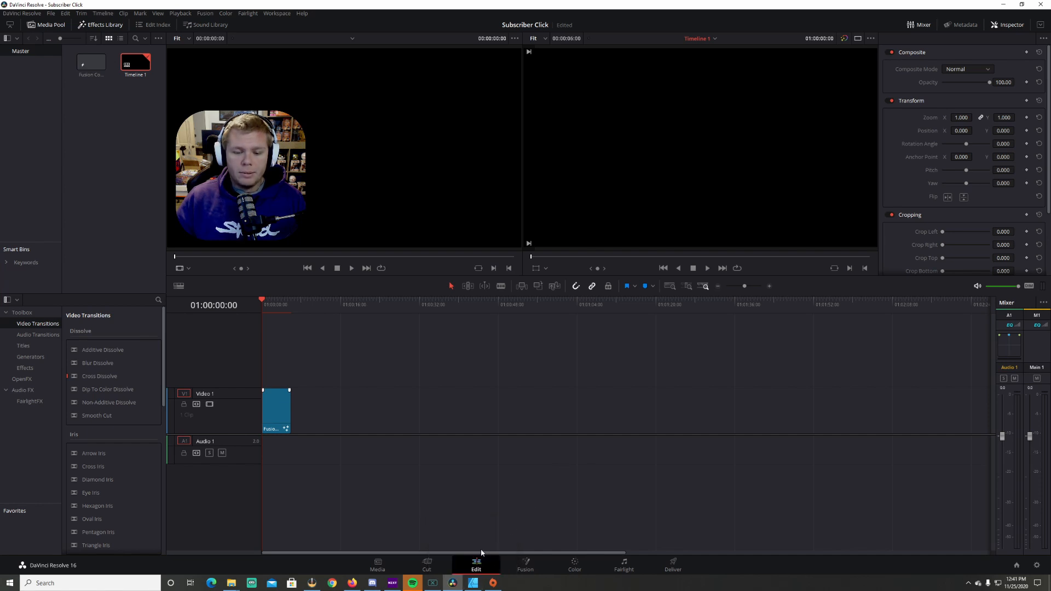
click(525, 565)
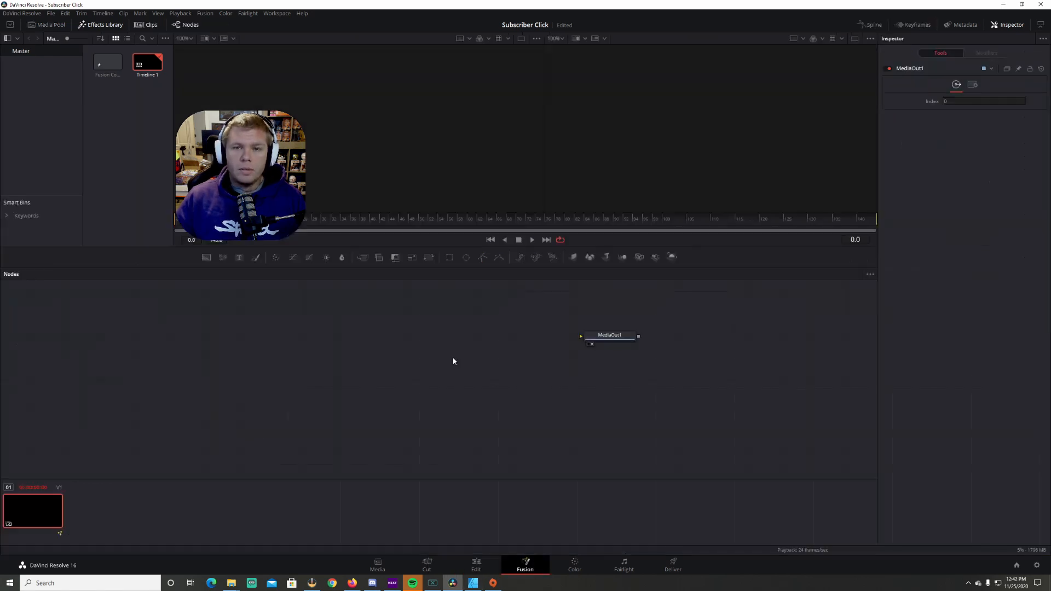
Move the MediaOut1 node further to the right in the node editor
drag(619, 338, 590, 357)
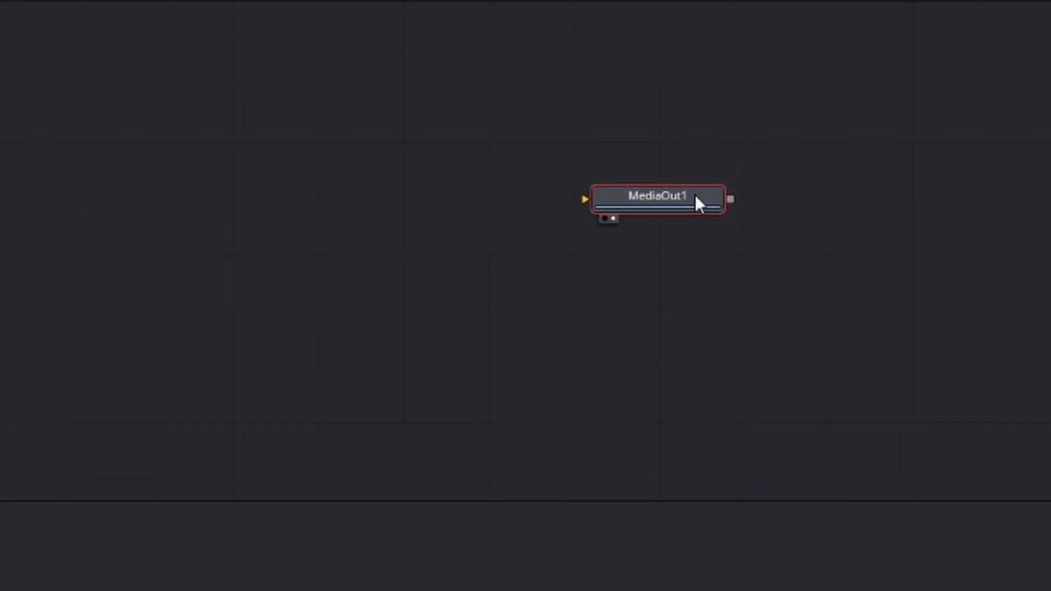
right_click(406, 133)
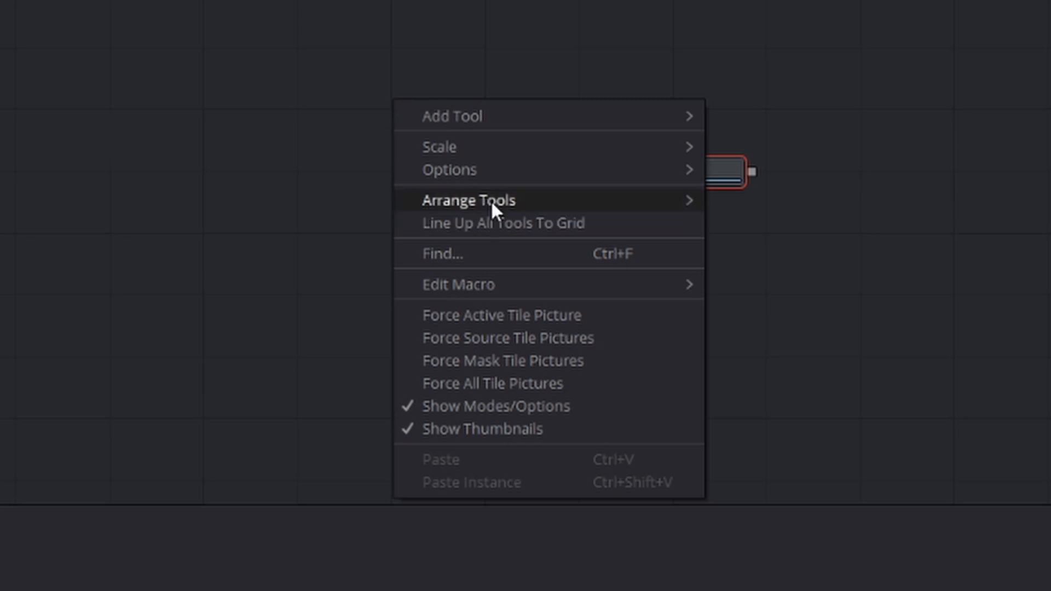
mouse_move(491, 203)
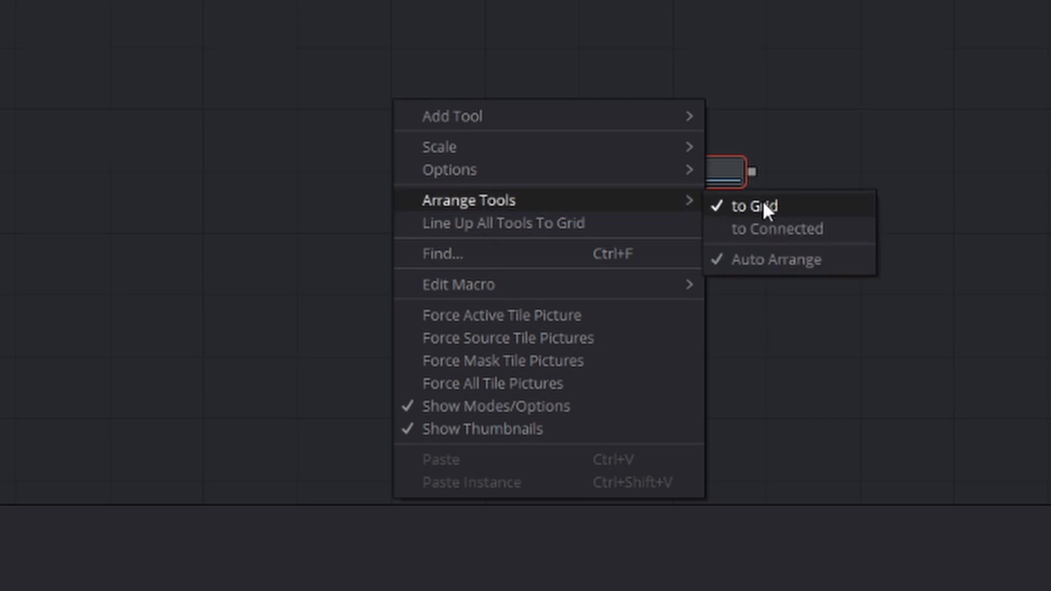
click(557, 70)
drag(662, 175, 911, 183)
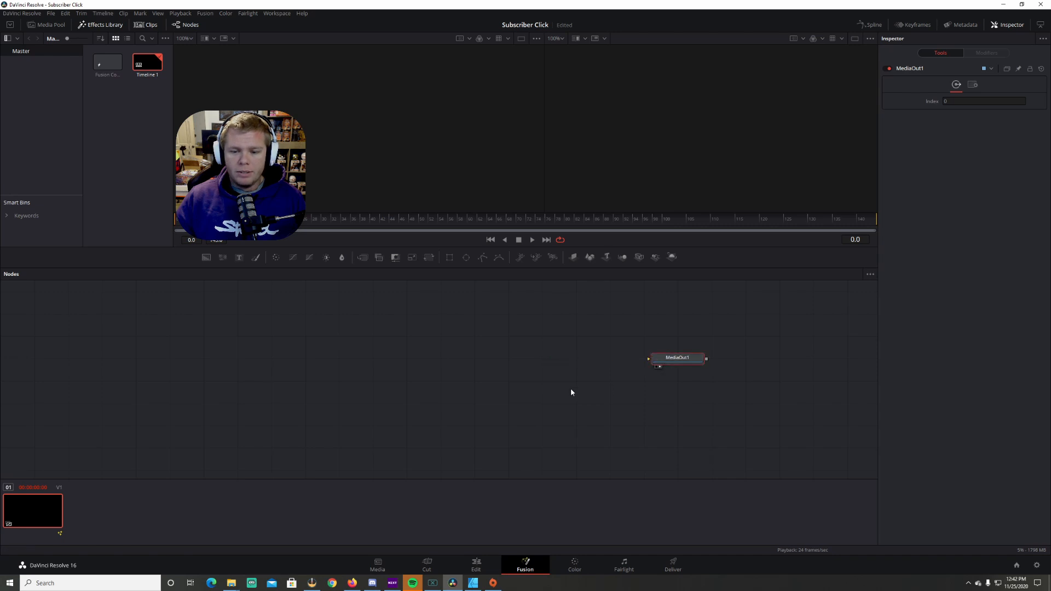
click(127, 154)
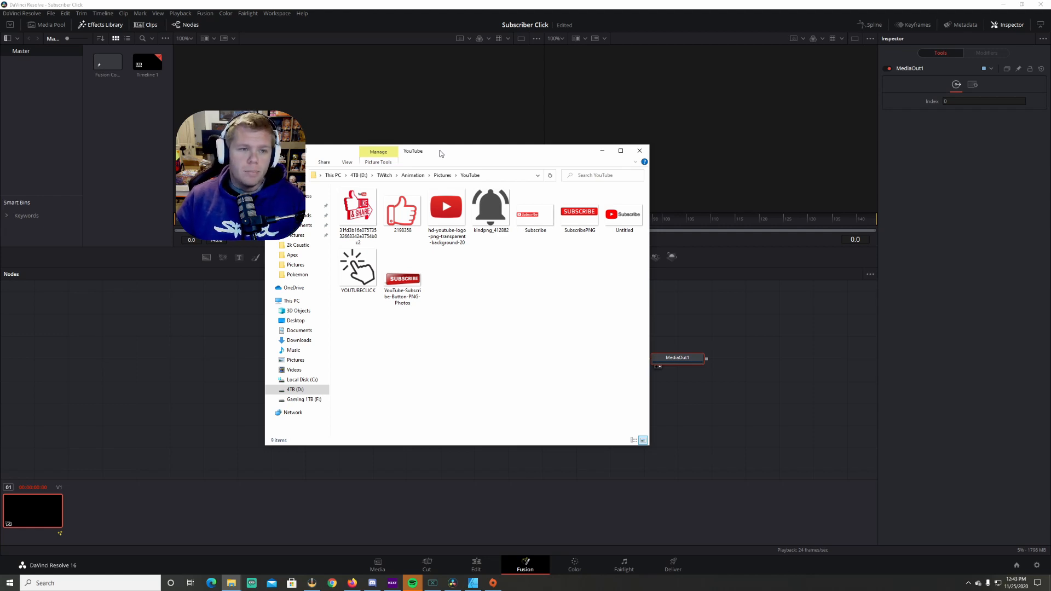
drag(440, 154, 0, 181)
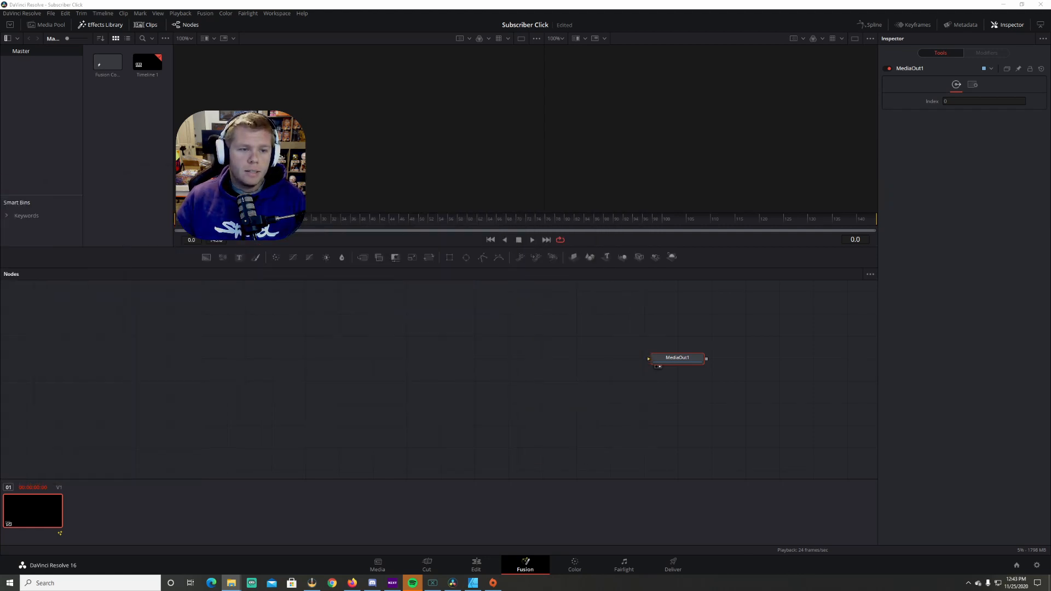
right_click(143, 135)
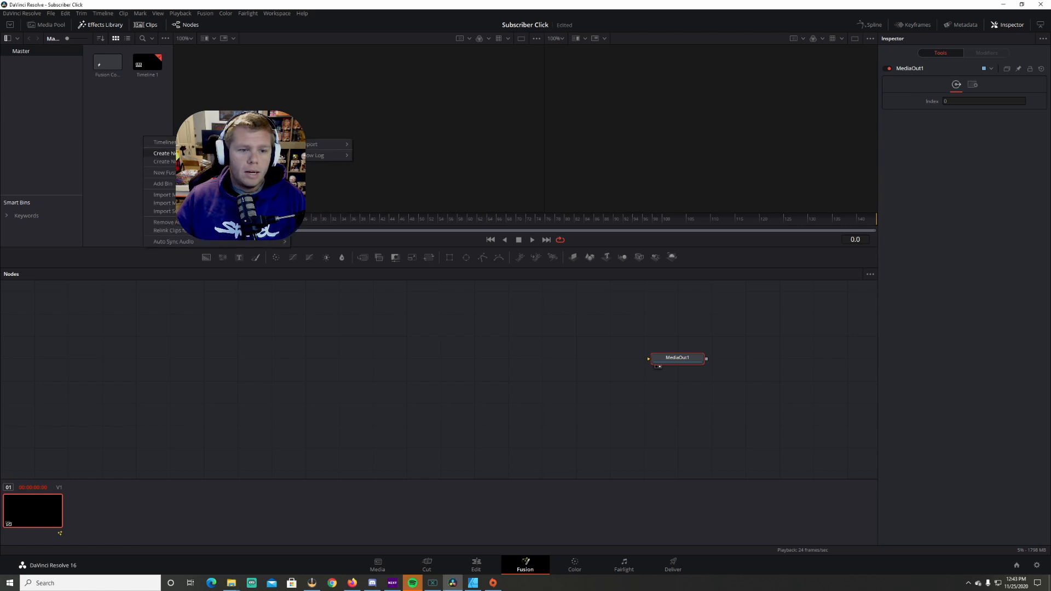
click(162, 194)
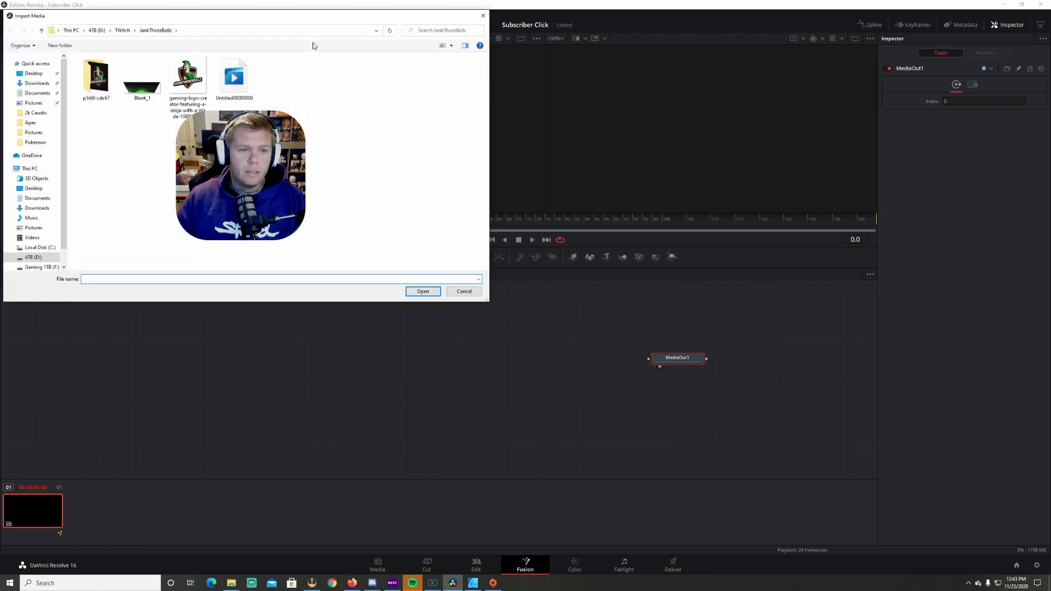
click(483, 15)
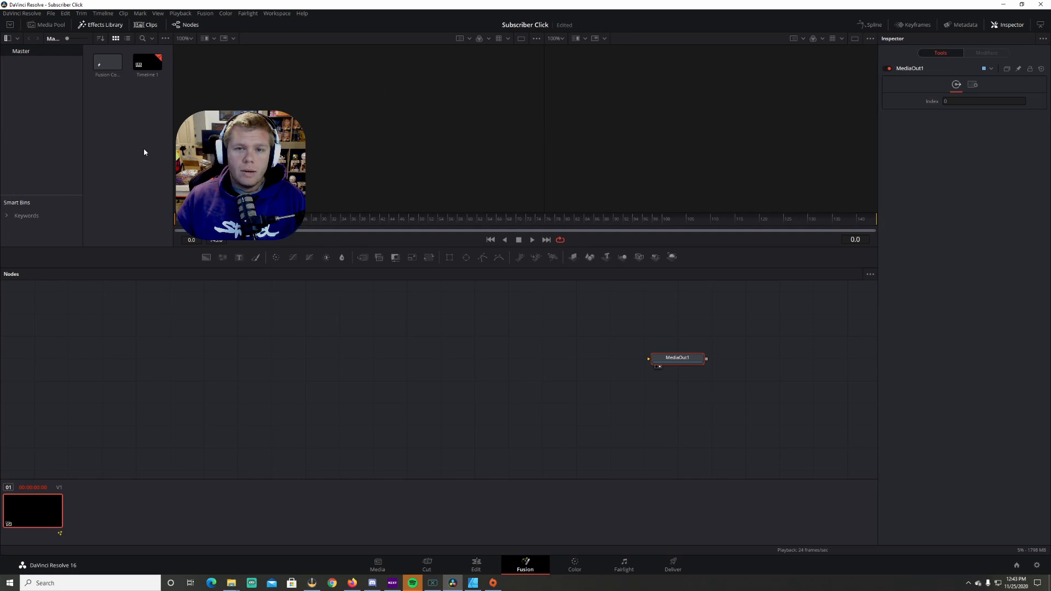
Import the YOUTUBECLICK and SubscribePNG images from the file explorer into the media pool
drag(0, 171, 498, 145)
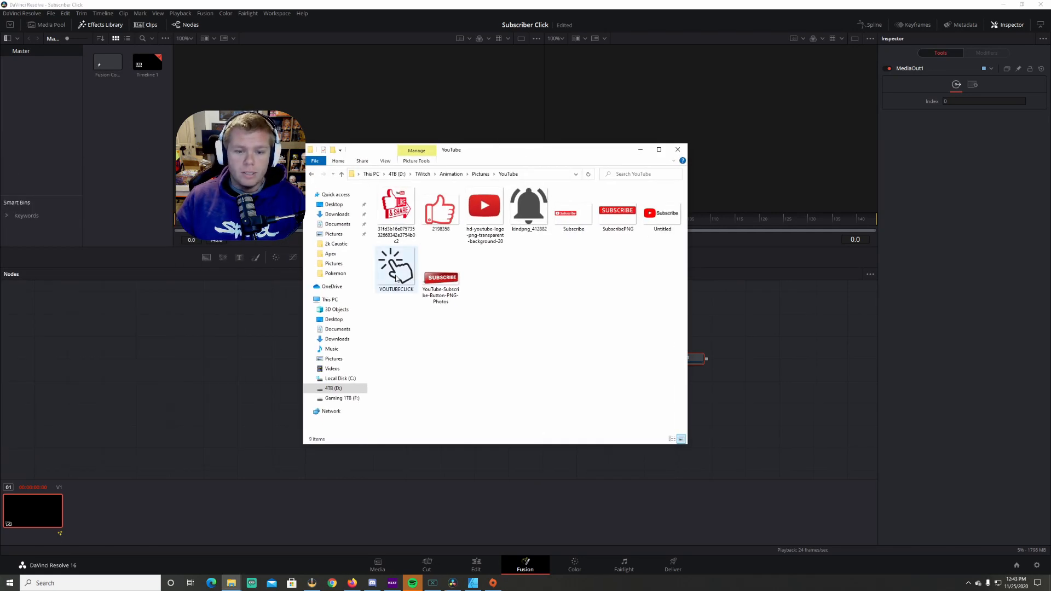
drag(402, 268, 130, 145)
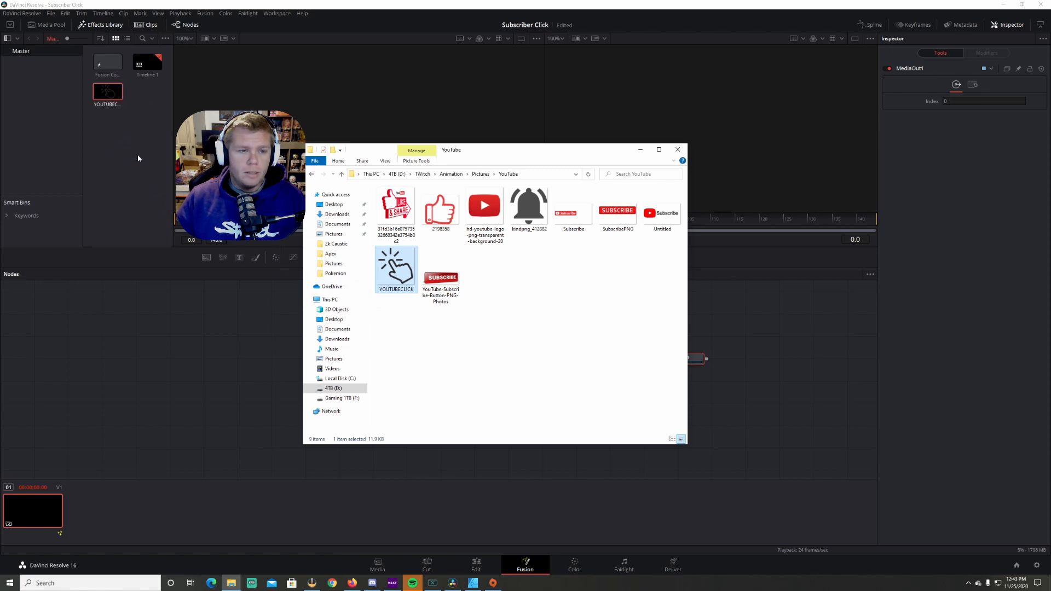
drag(620, 222, 132, 149)
drag(598, 154, 0, 177)
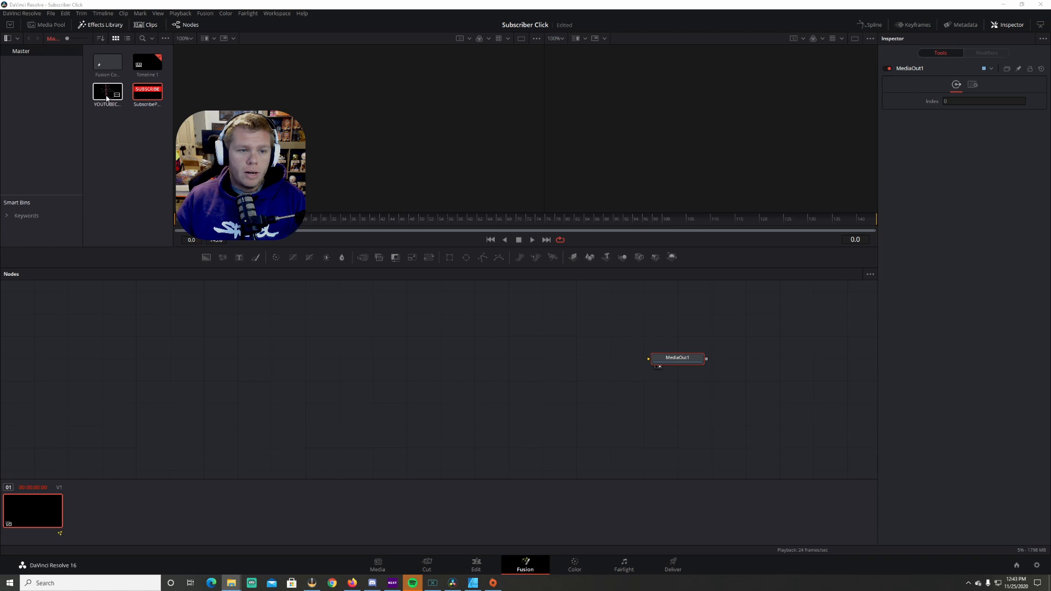
Add the YOUTUBECLICK image to the node editor as a MediaIn node and rename it Click
drag(107, 94, 242, 339)
key(F2)
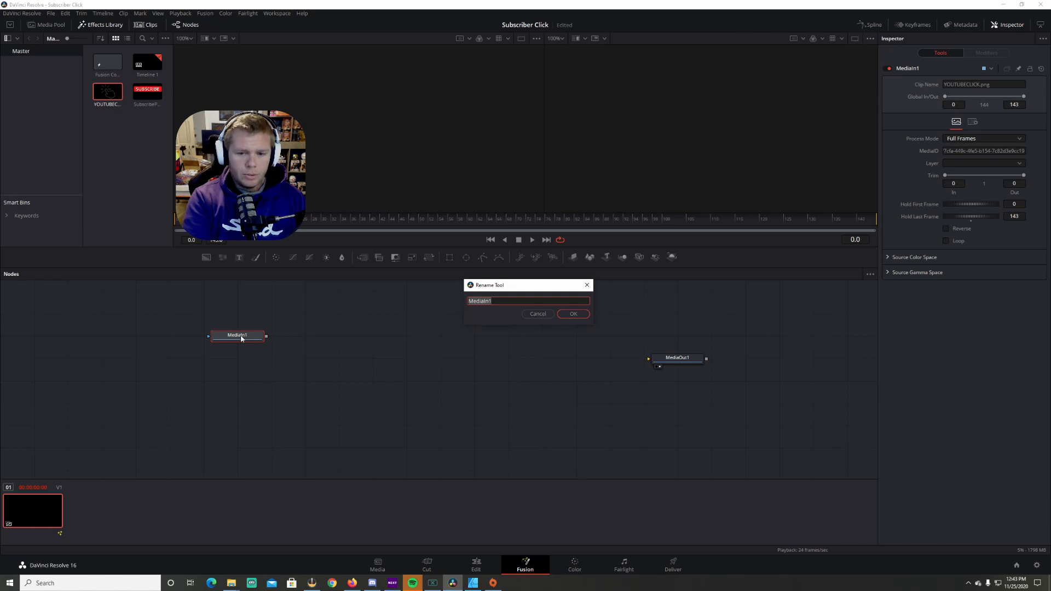
text(Click)
key(Return)
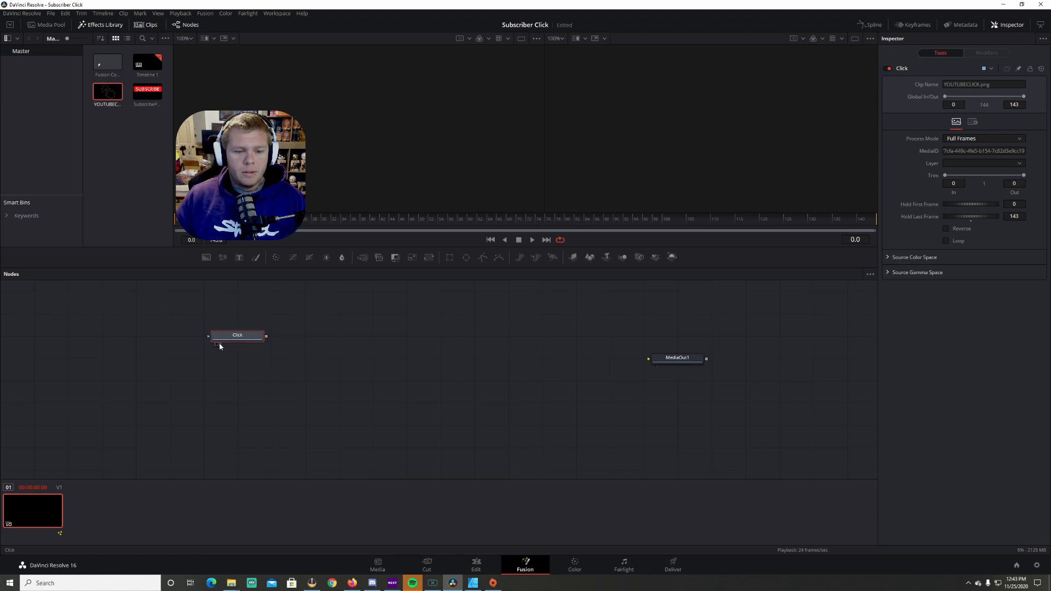
Show the Click node's image in the viewers
click(219, 343)
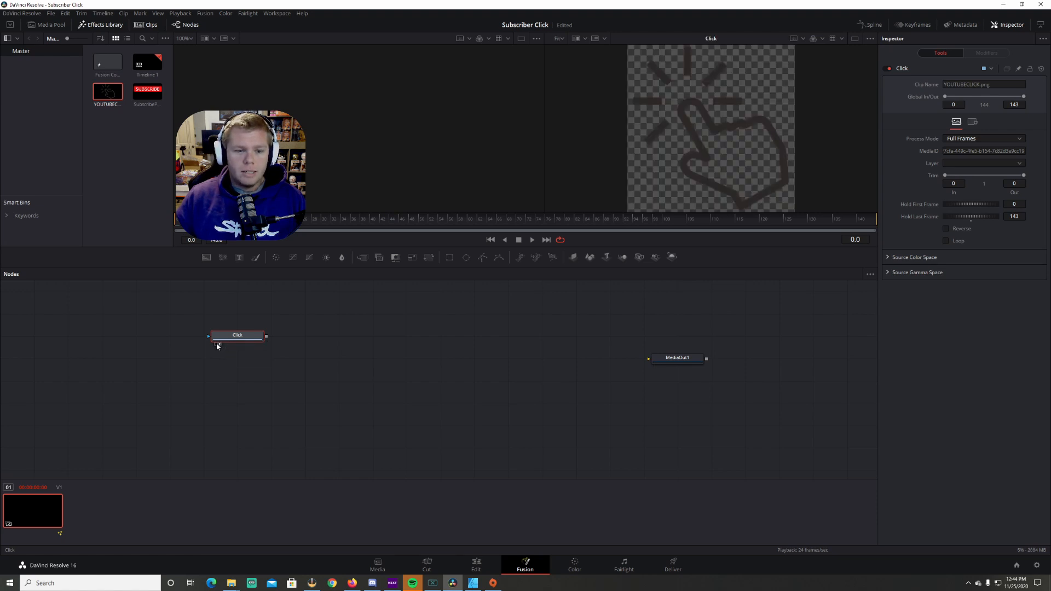
click(217, 344)
click(220, 344)
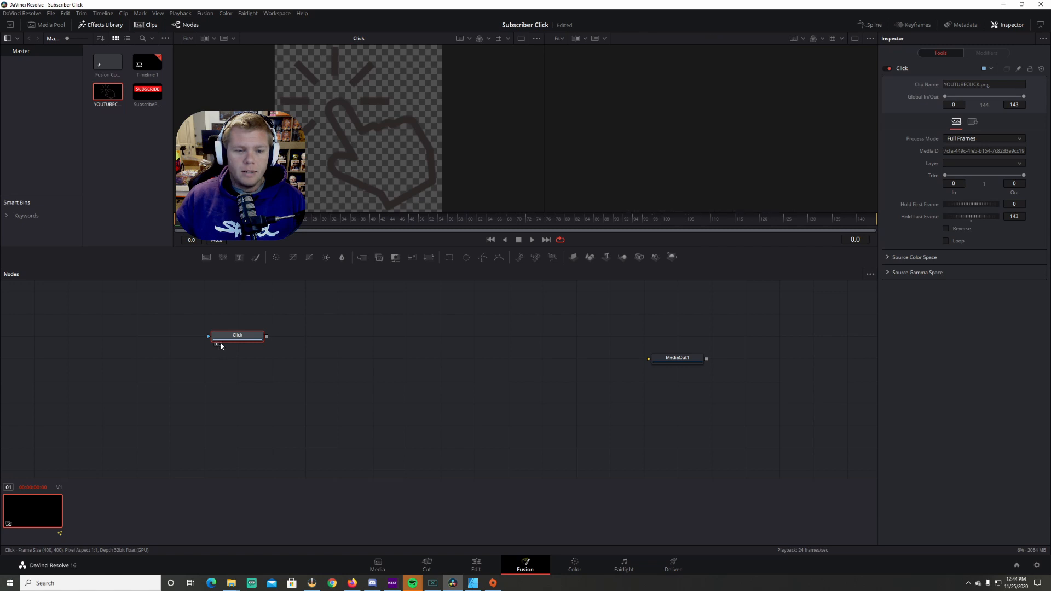
mouse_move(238, 341)
mouse_down()
mouse_move(234, 323)
mouse_move(232, 353)
mouse_move(238, 336)
mouse_up()
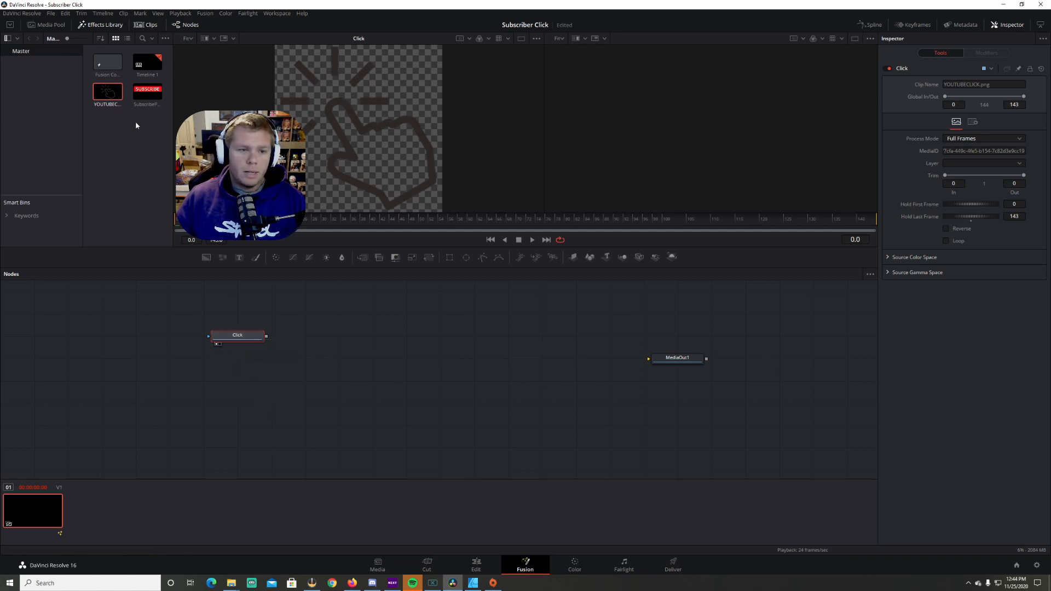
Add the SubscribePNG image below the Click node and rename that MediaIn node Subscribe
drag(147, 93, 225, 378)
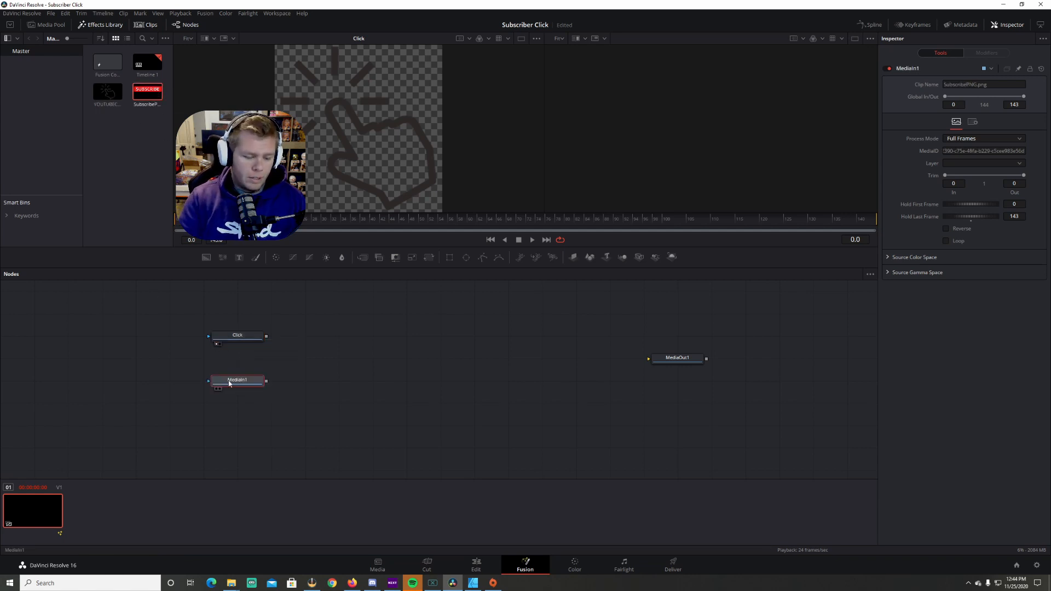
key(F2)
text(Subscribe)
key(Return)
Add a Bitmap mask node, connect the Click node's output into it, and view it
click(237, 335)
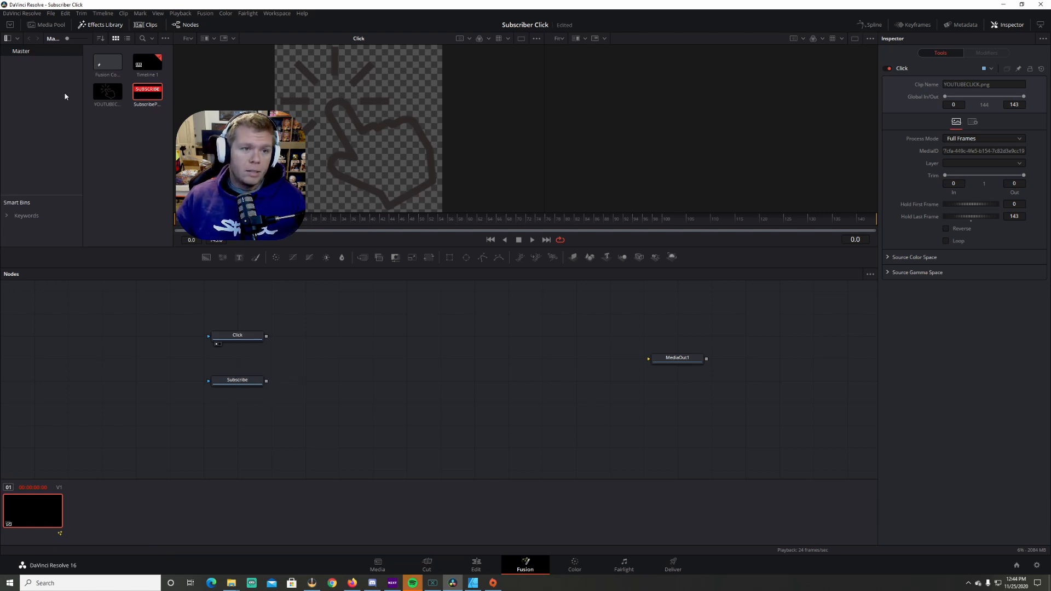
click(100, 26)
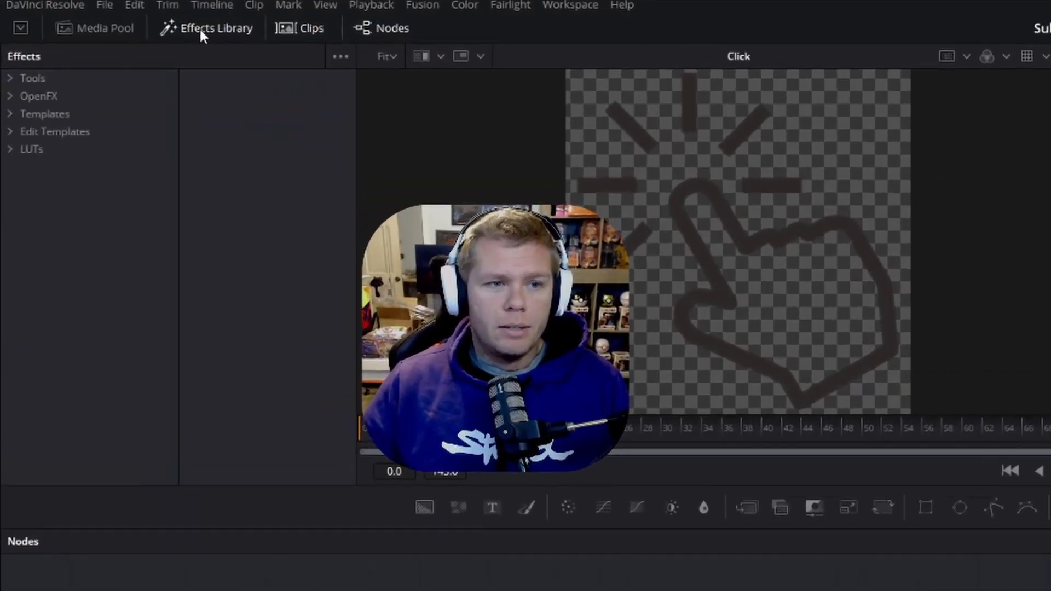
click(12, 80)
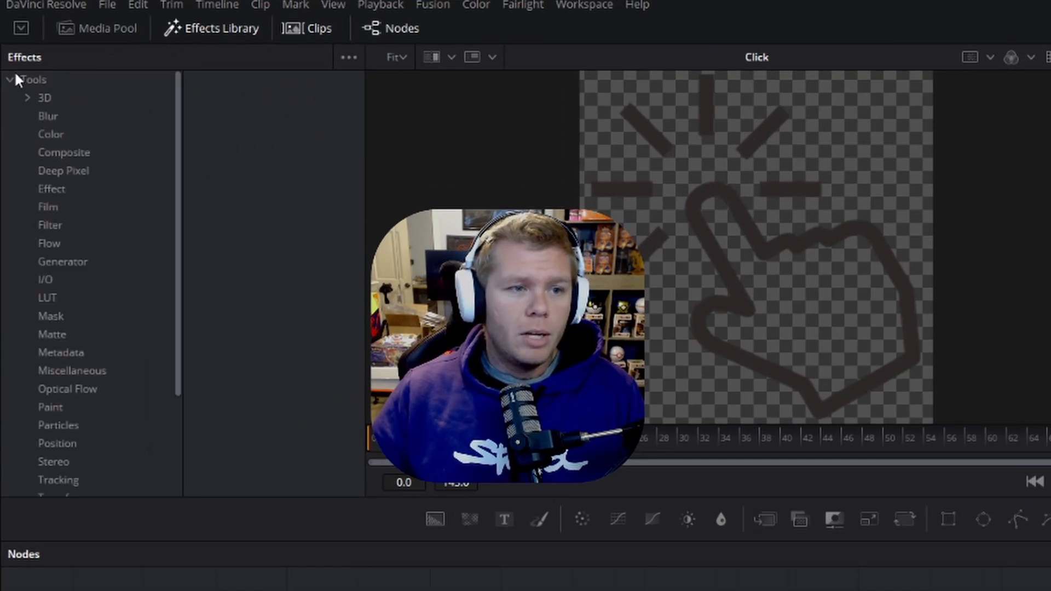
click(53, 316)
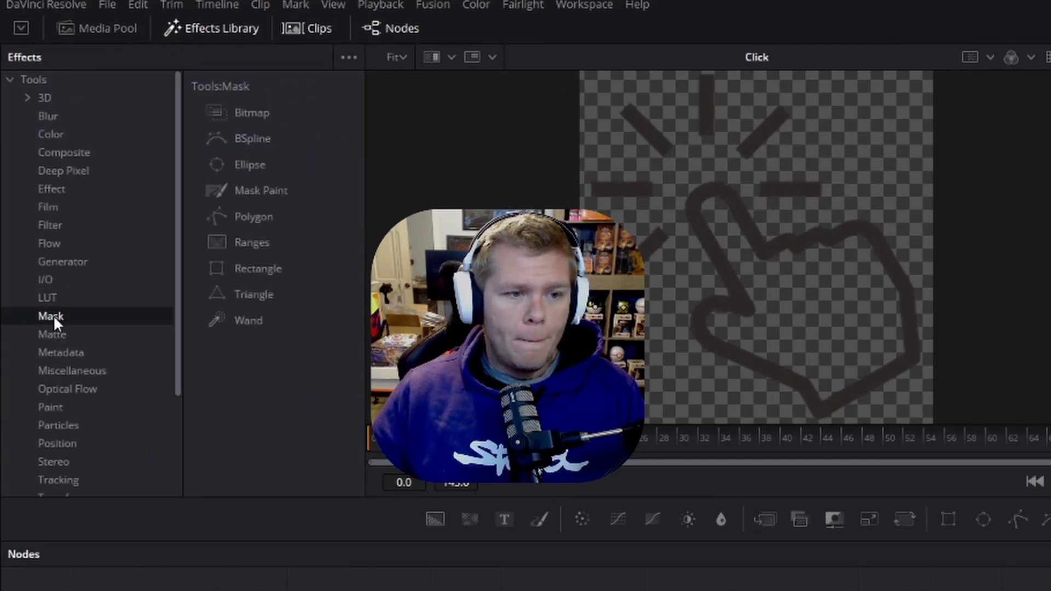
click(244, 113)
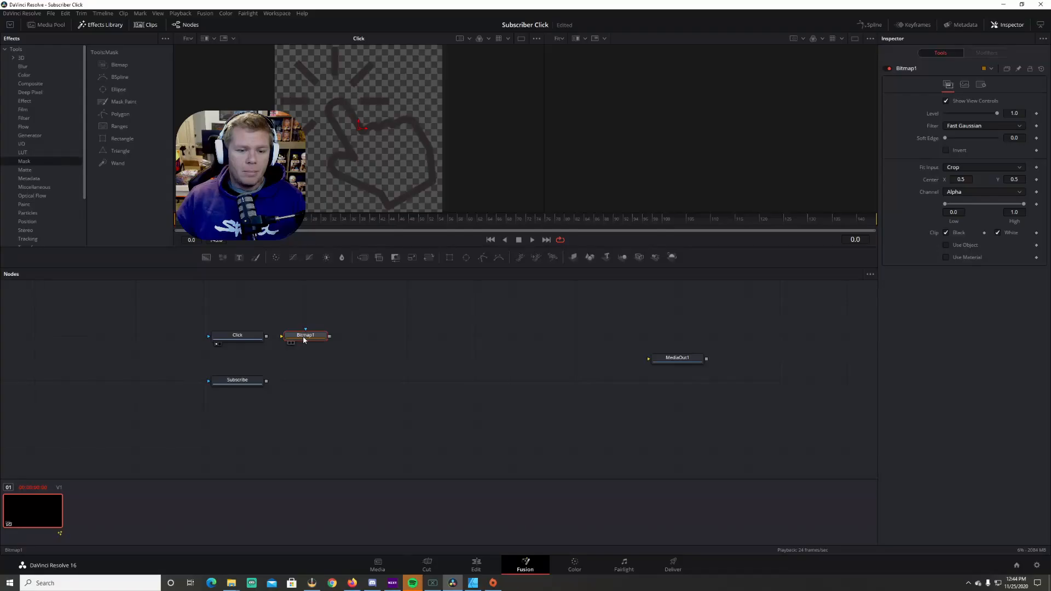
drag(266, 335, 294, 337)
click(293, 343)
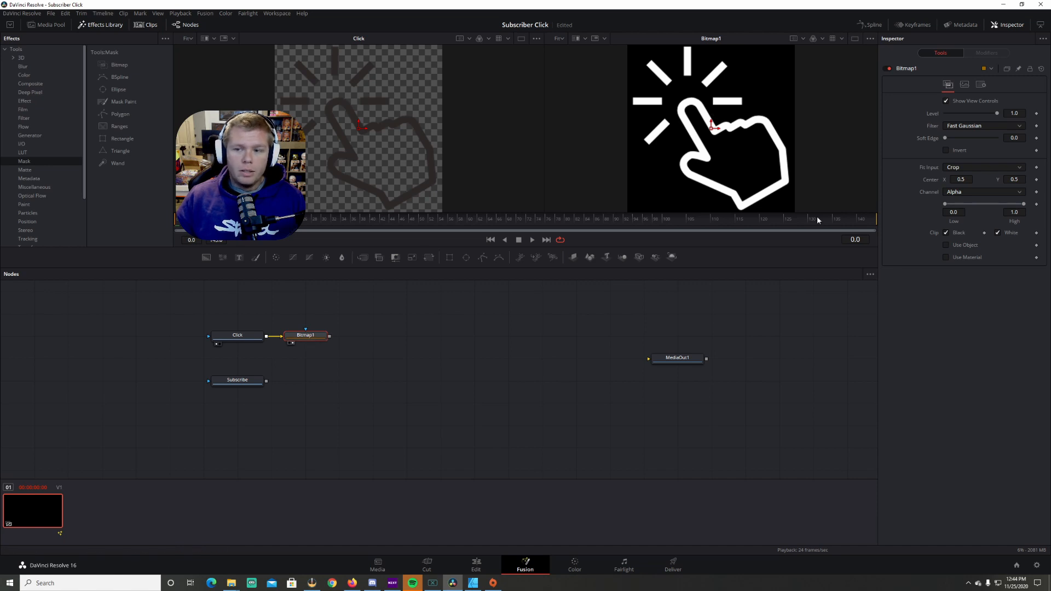
Add a Background node to the right of the Bitmap node
click(454, 310)
drag(213, 257, 374, 335)
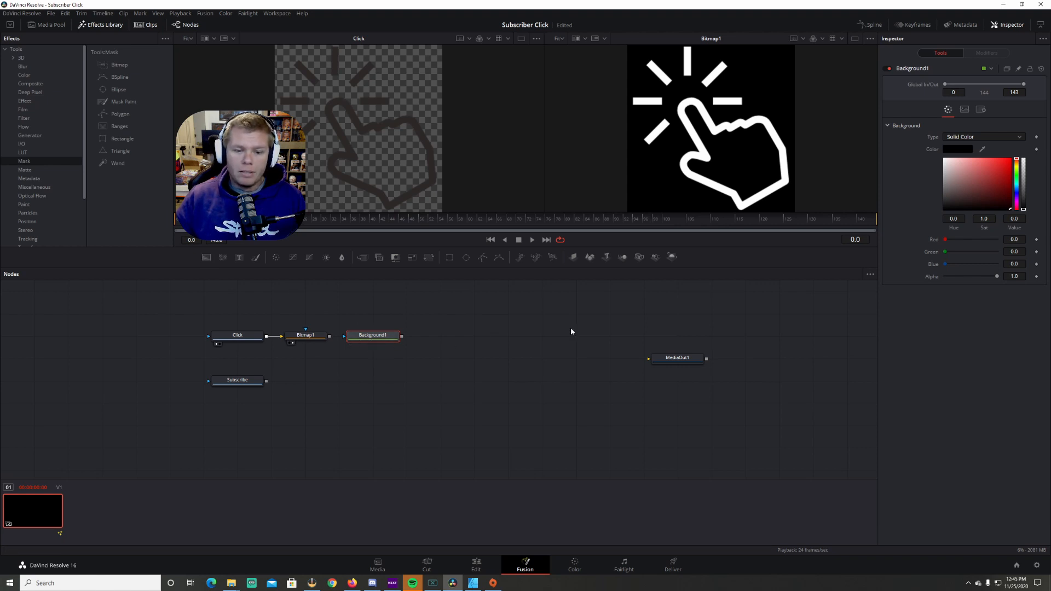
Set the Background node's colour to white, connect the Bitmap output as its effect mask, and view it
drag(963, 176, 943, 158)
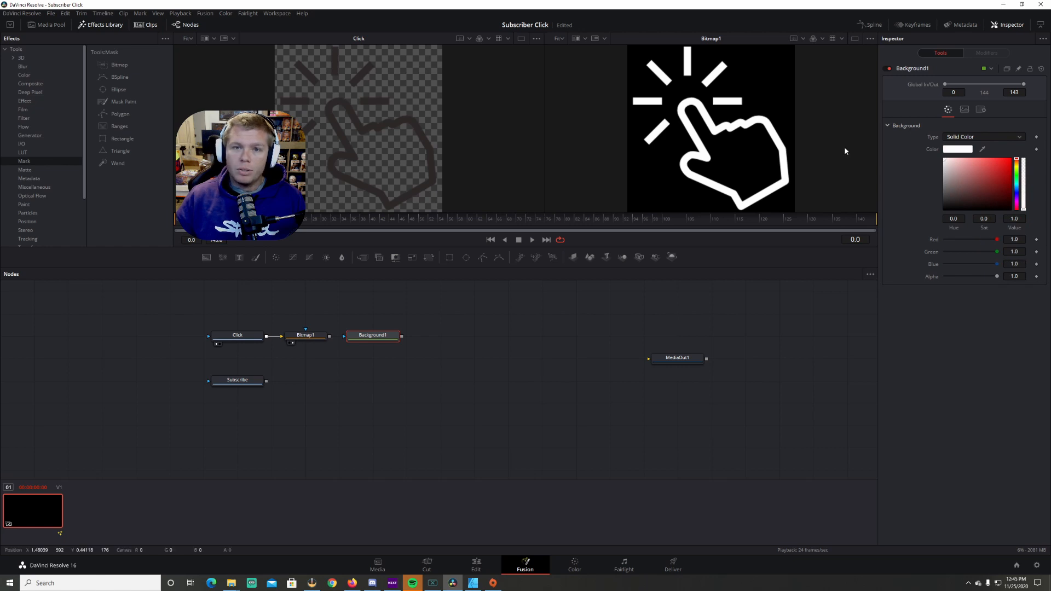
mouse_move(329, 335)
mouse_down()
mouse_move(339, 323)
mouse_move(343, 336)
mouse_up()
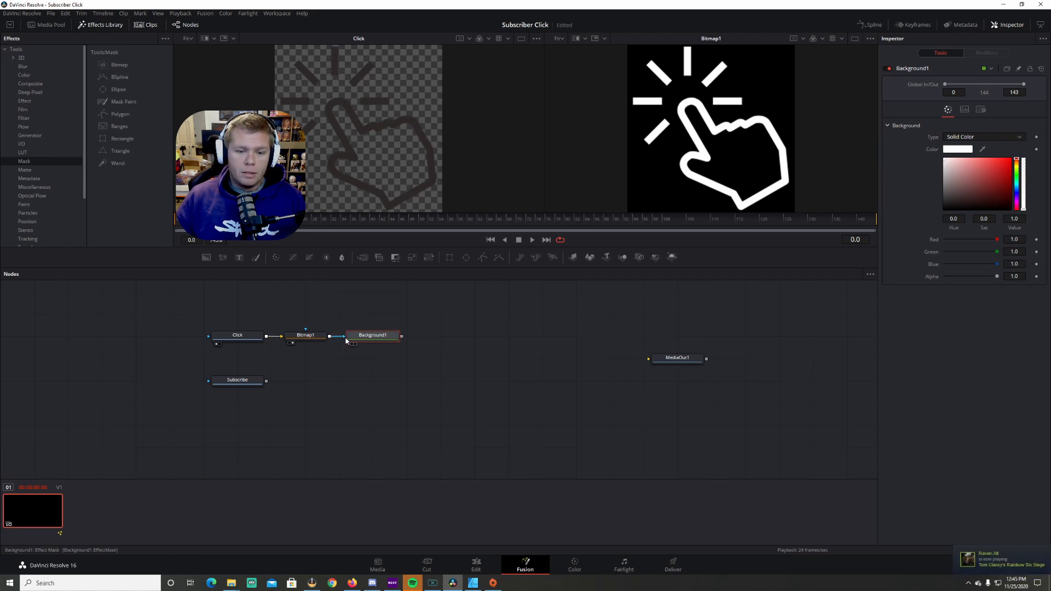
click(354, 344)
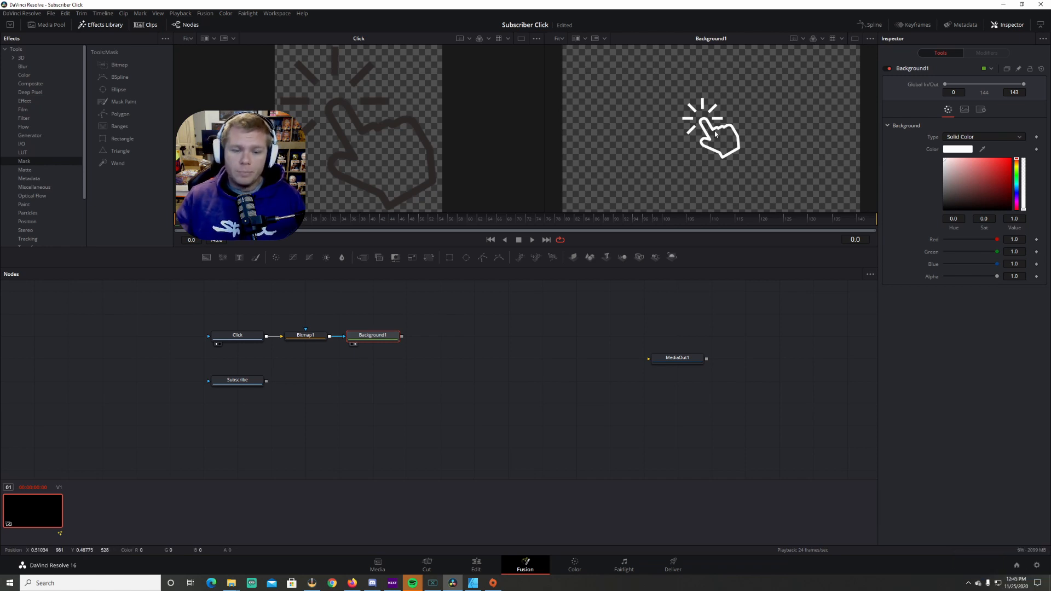
Add a Transform node renamed SubTrans and connect the Subscribe node's output into it
click(249, 381)
mouse_move(250, 382)
mouse_down()
mouse_move(309, 384)
mouse_move(241, 385)
mouse_up()
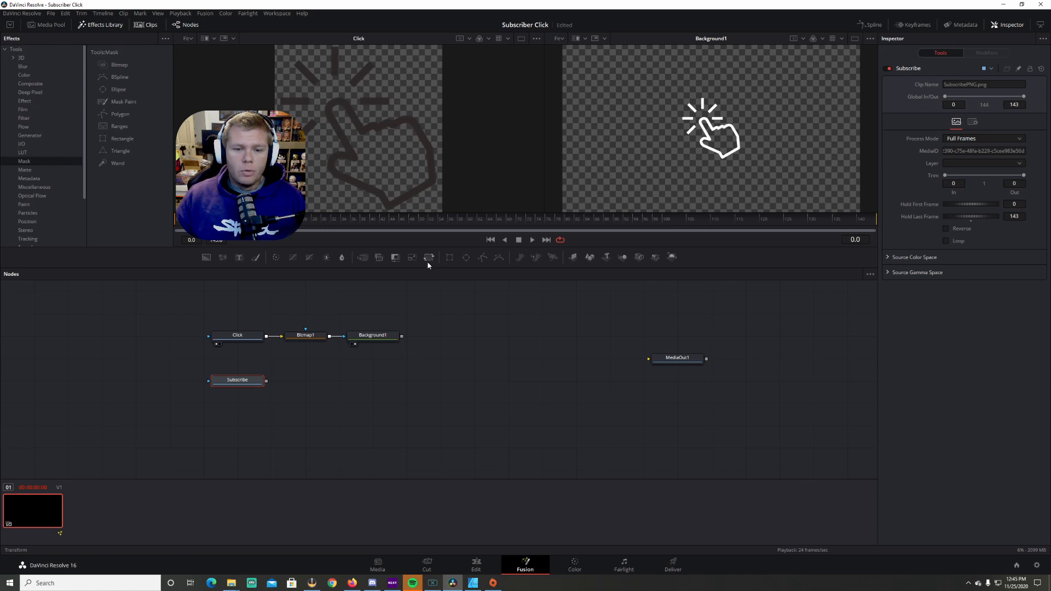
drag(428, 257, 371, 385)
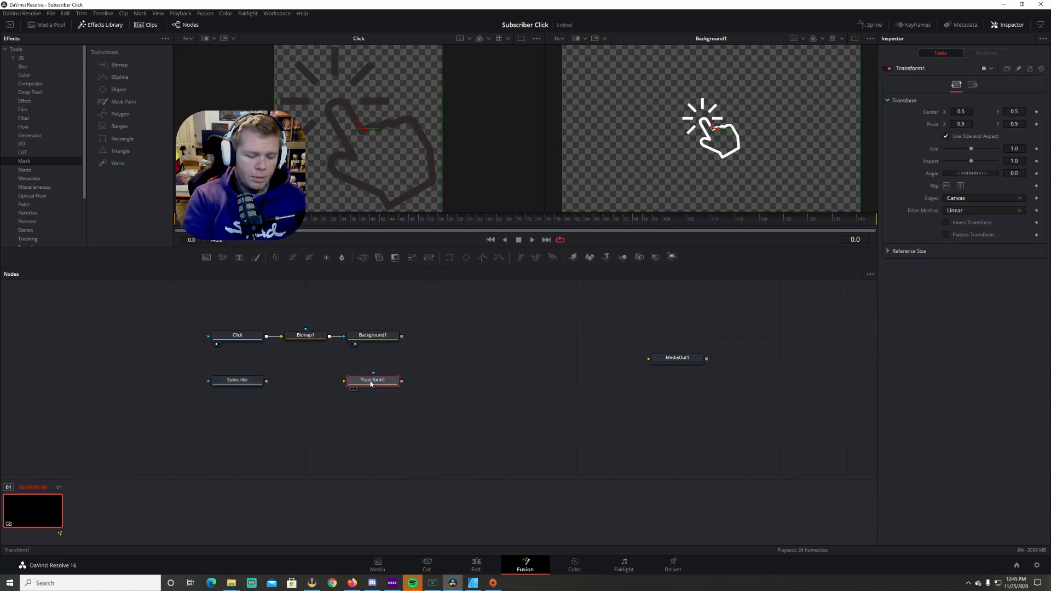
key(F2)
text(S)
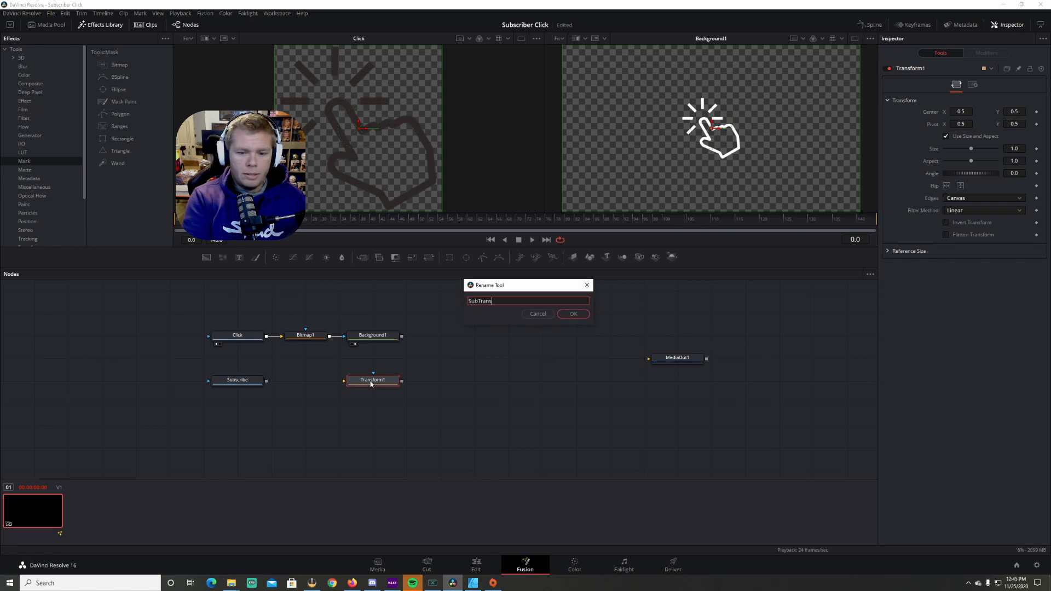
text(ubTrans)
key(Return)
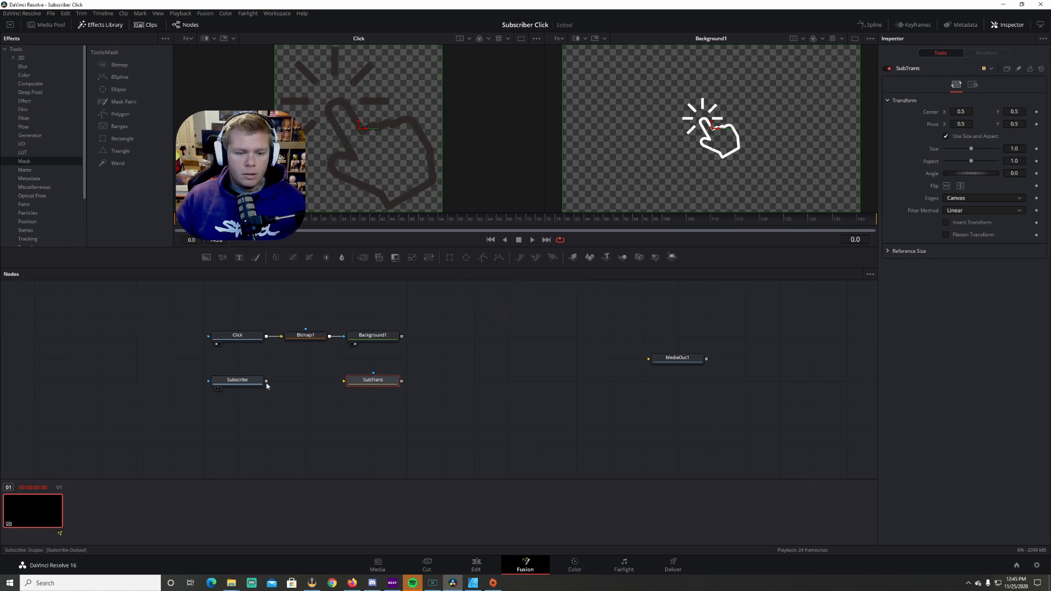
drag(267, 381, 346, 385)
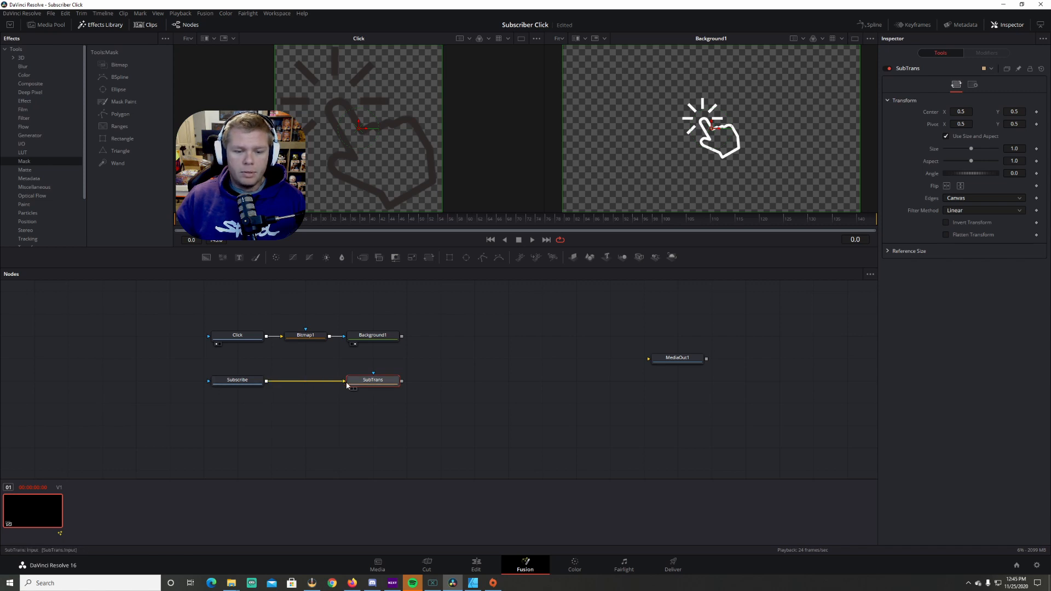
Add a Transform node after Background1 and rename it ClickTrans
click(385, 336)
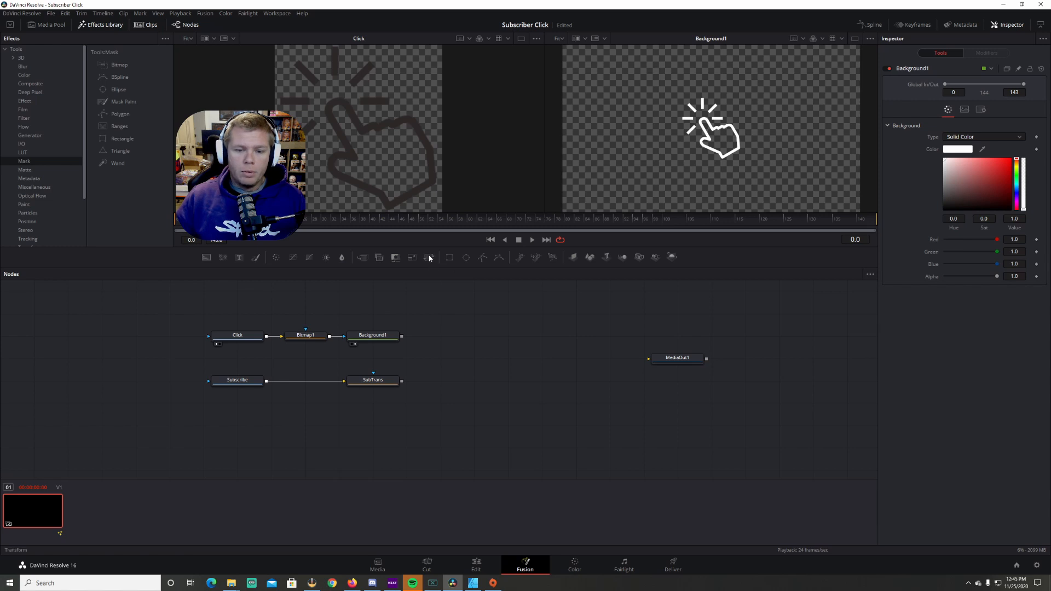
drag(430, 259, 469, 341)
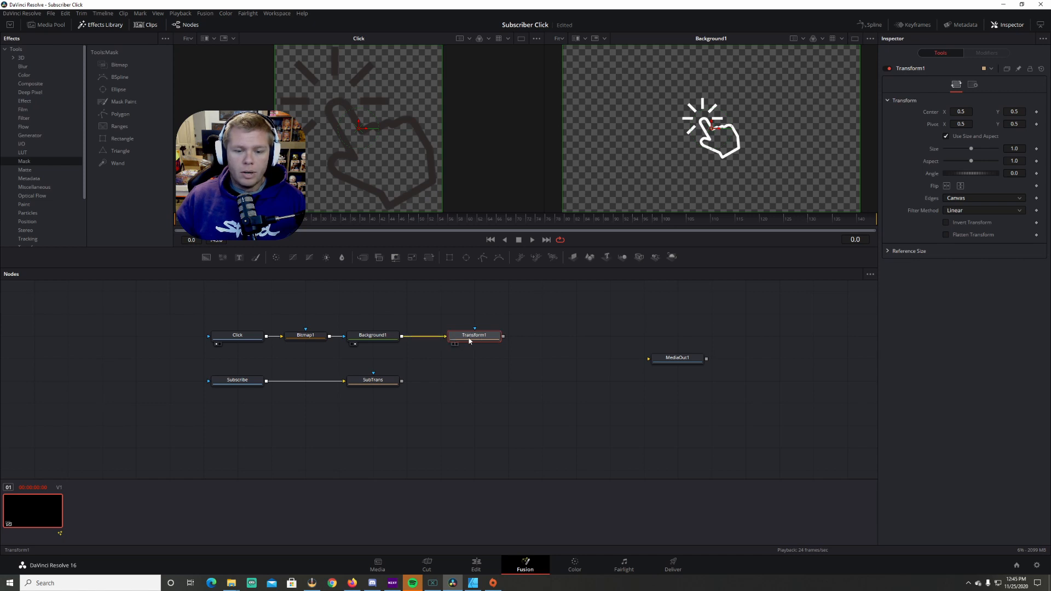
key(F2)
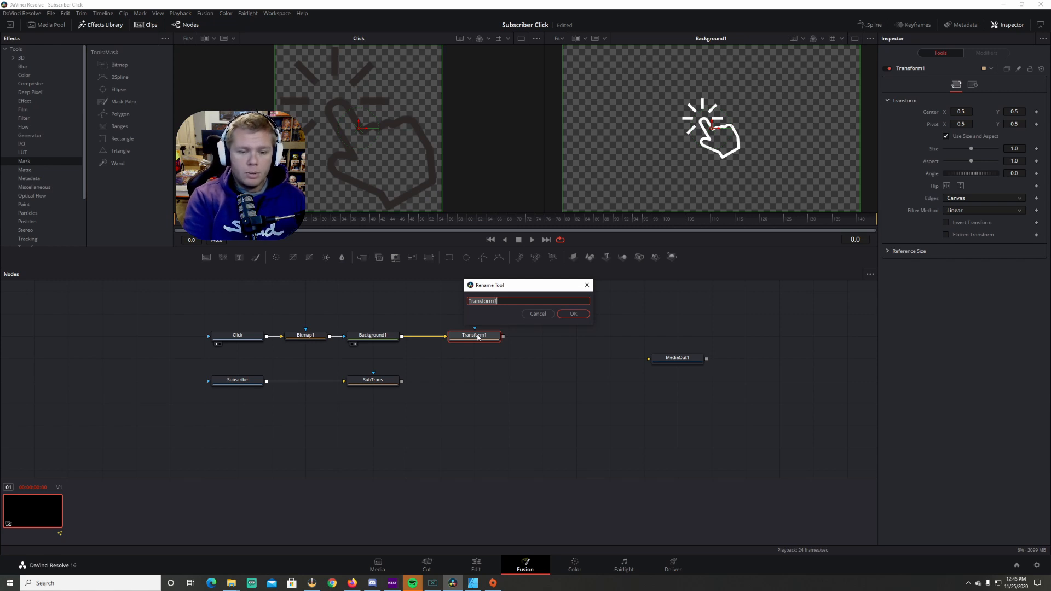
text(ClickTra)
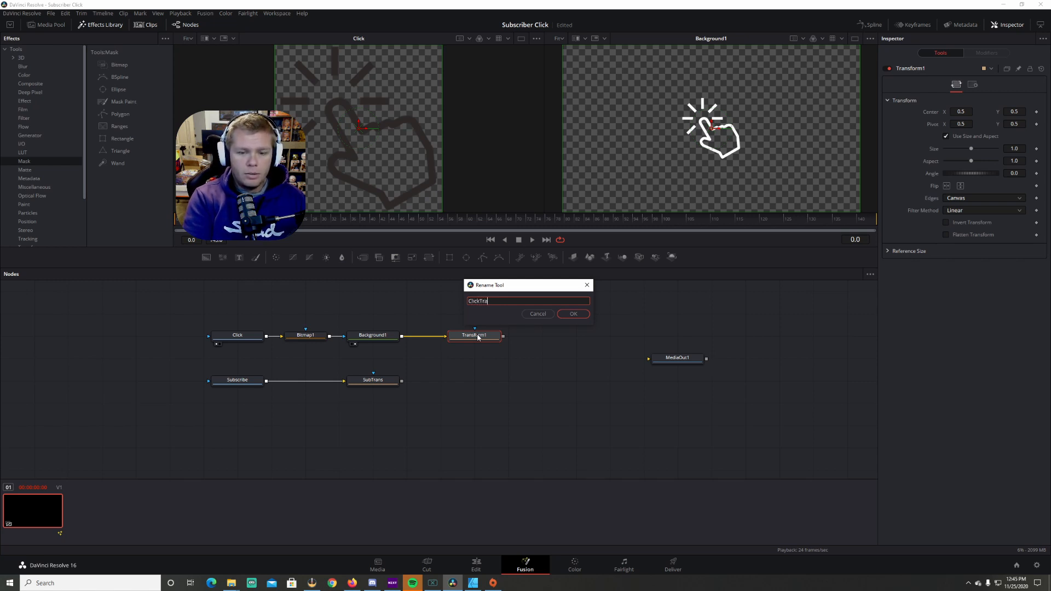
text(ns)
key(Return)
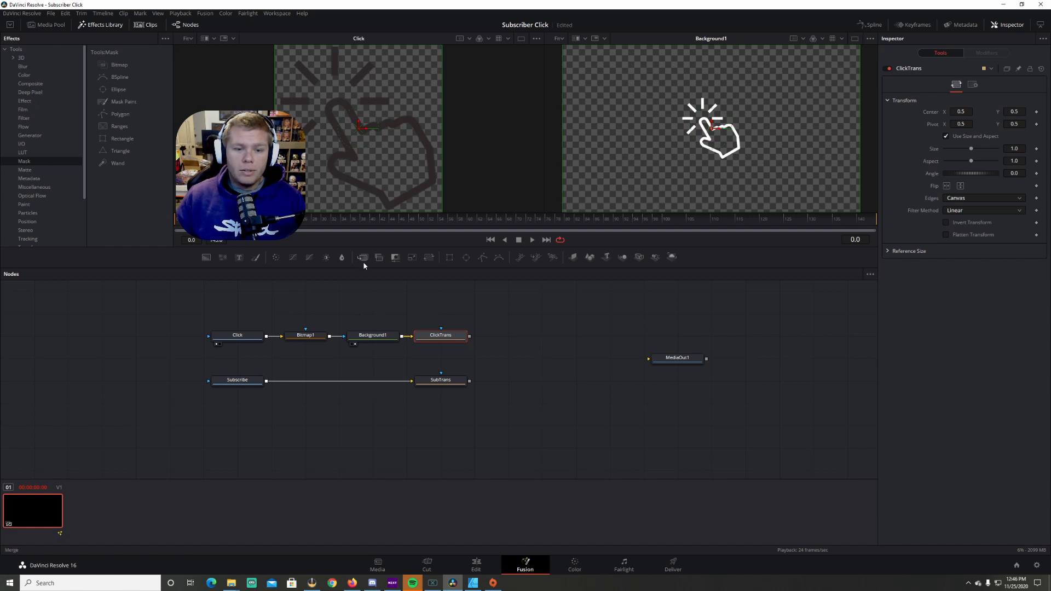
Merge ClickTrans as foreground over SubTrans, viewing SubTrans and Merge1 in the two viewers
drag(364, 264, 514, 376)
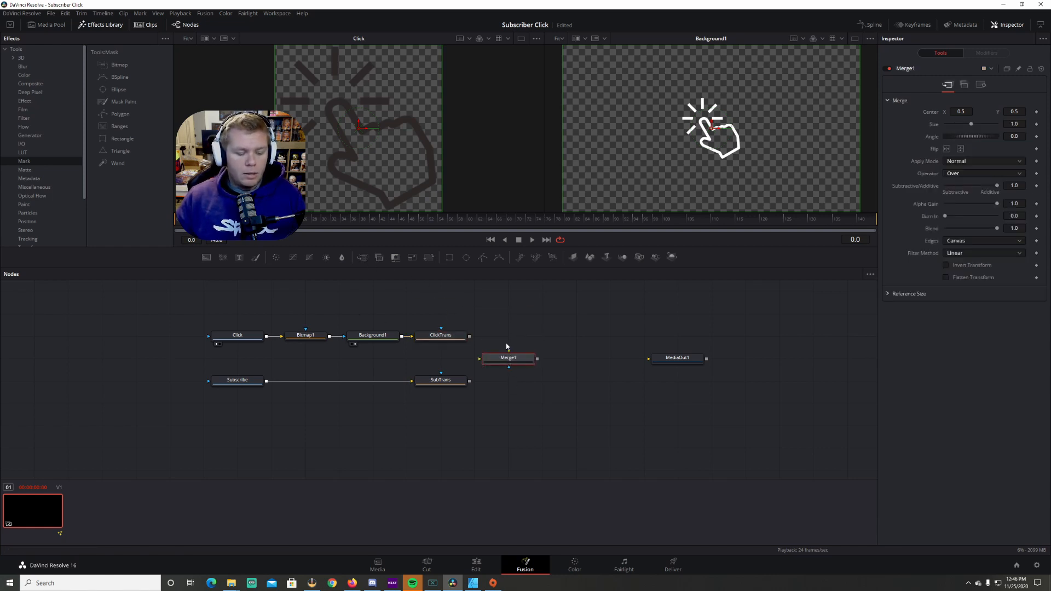
key(Delete)
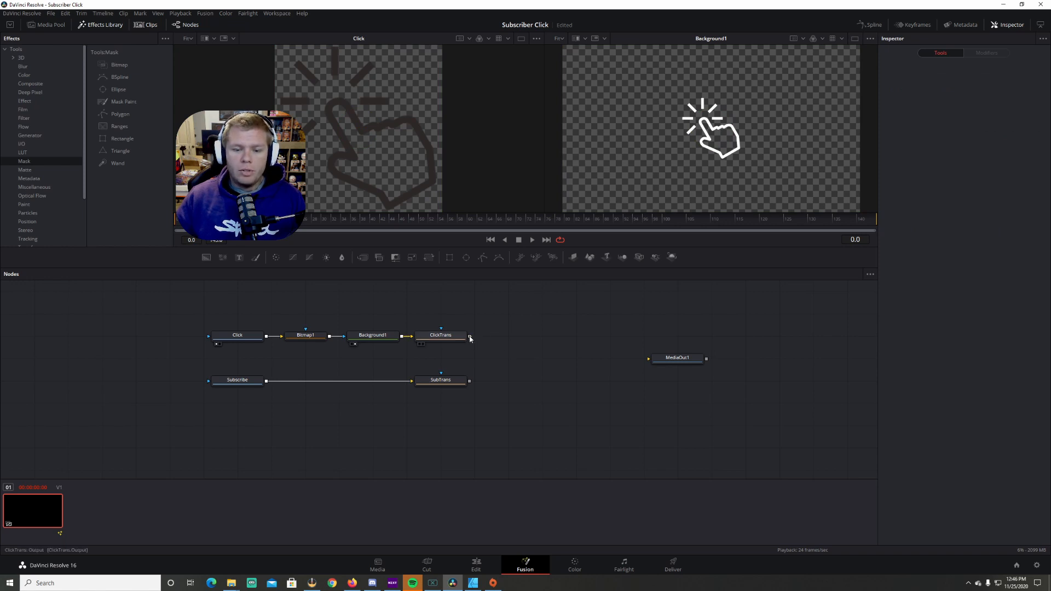
drag(470, 337, 515, 352)
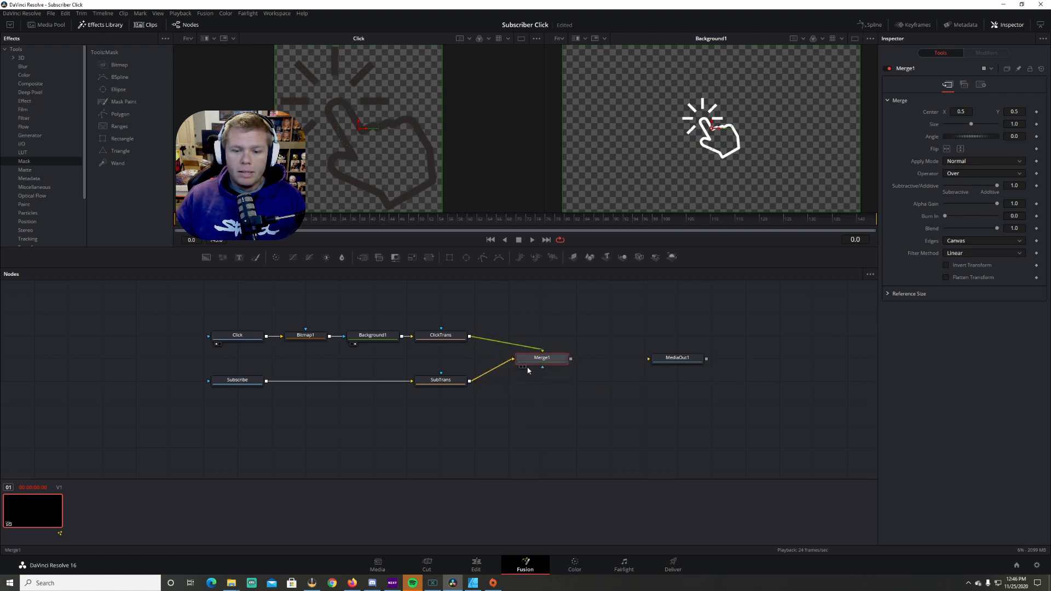
click(419, 387)
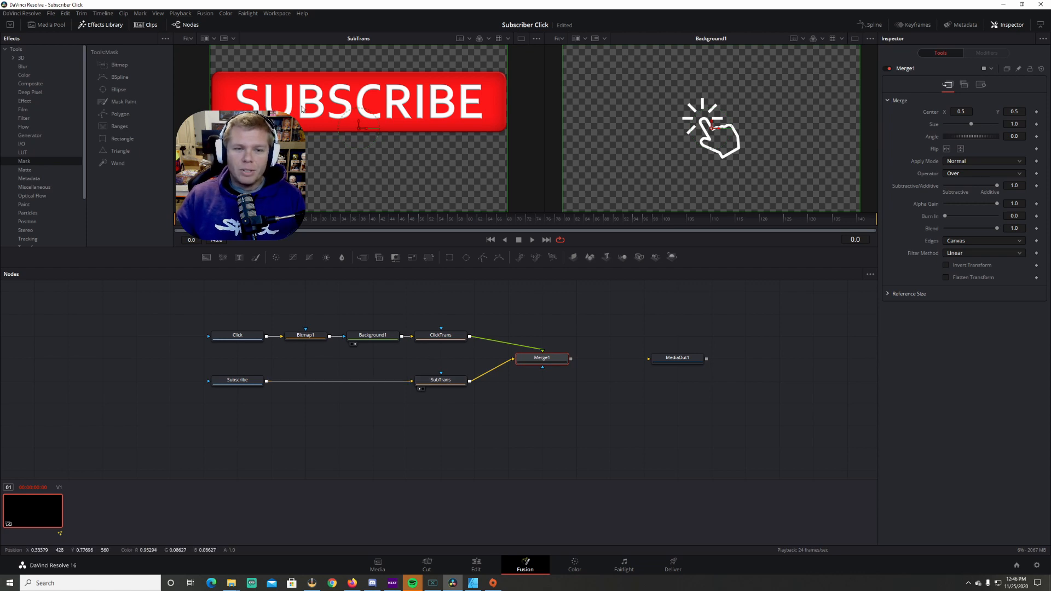
click(524, 367)
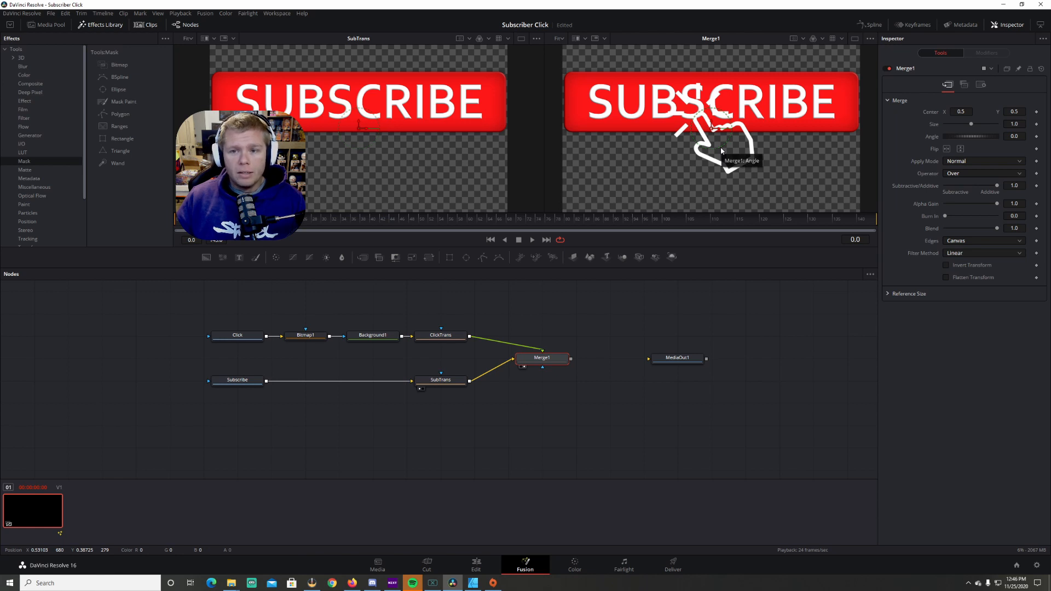
Scale both the SubTrans and ClickTrans transforms down to a size of 0.25
click(440, 335)
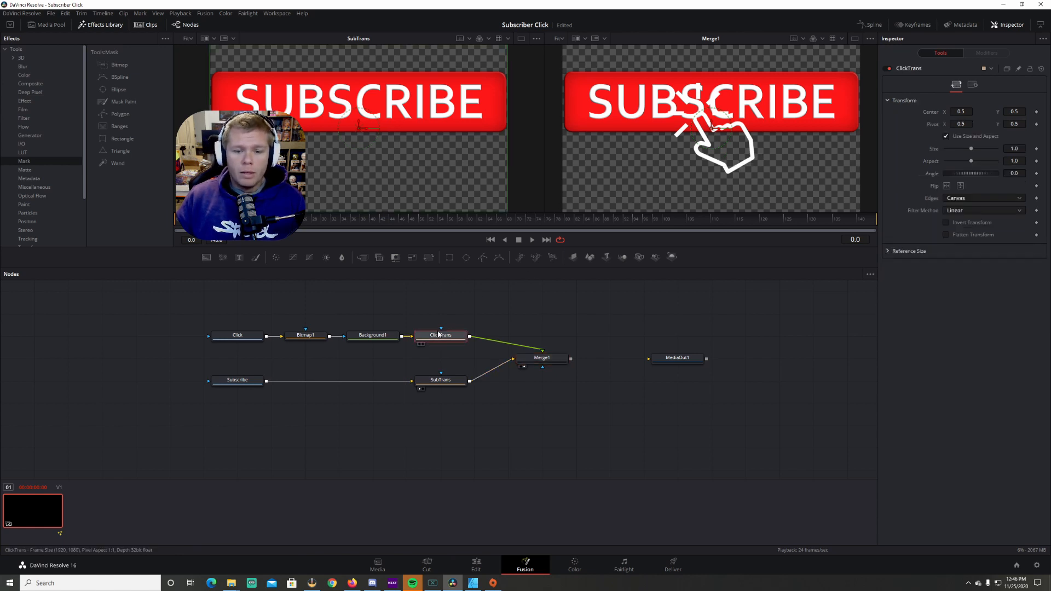
click(445, 383)
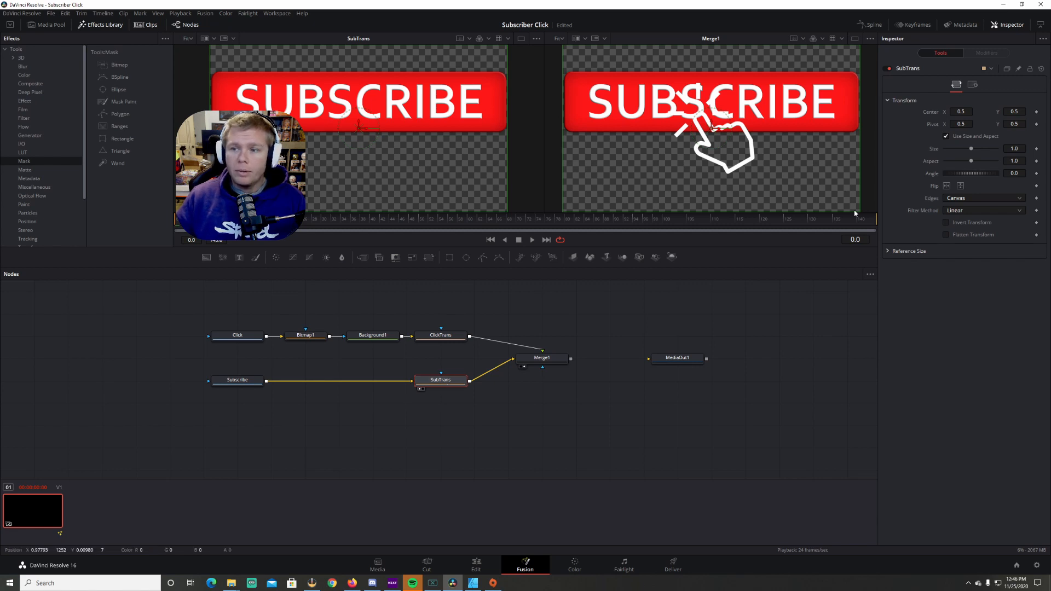
drag(1020, 149, 1013, 149)
double_click(1017, 149)
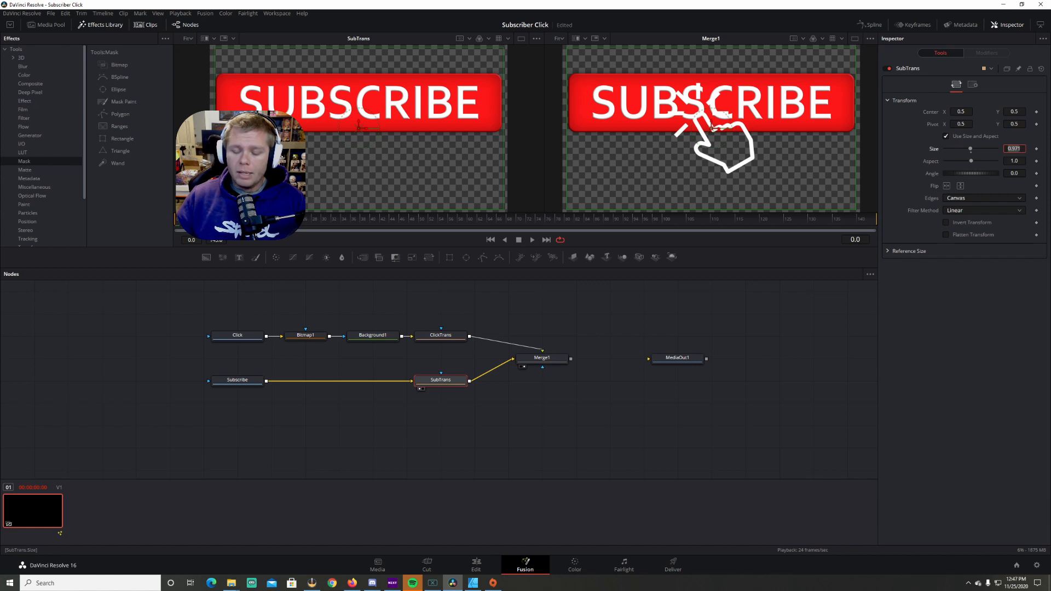
text(0.25)
key(Tab)
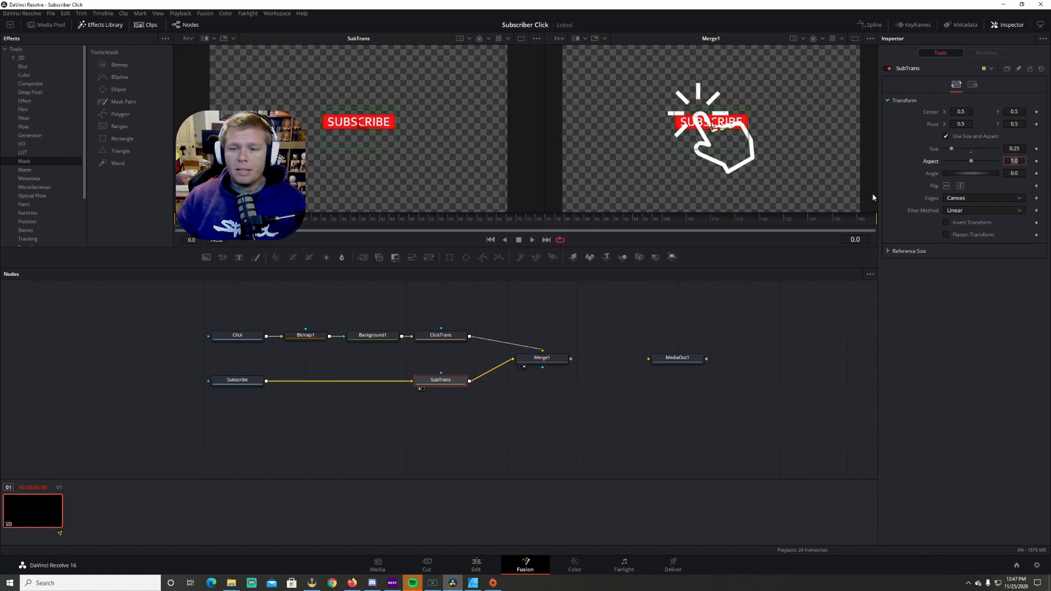
click(910, 153)
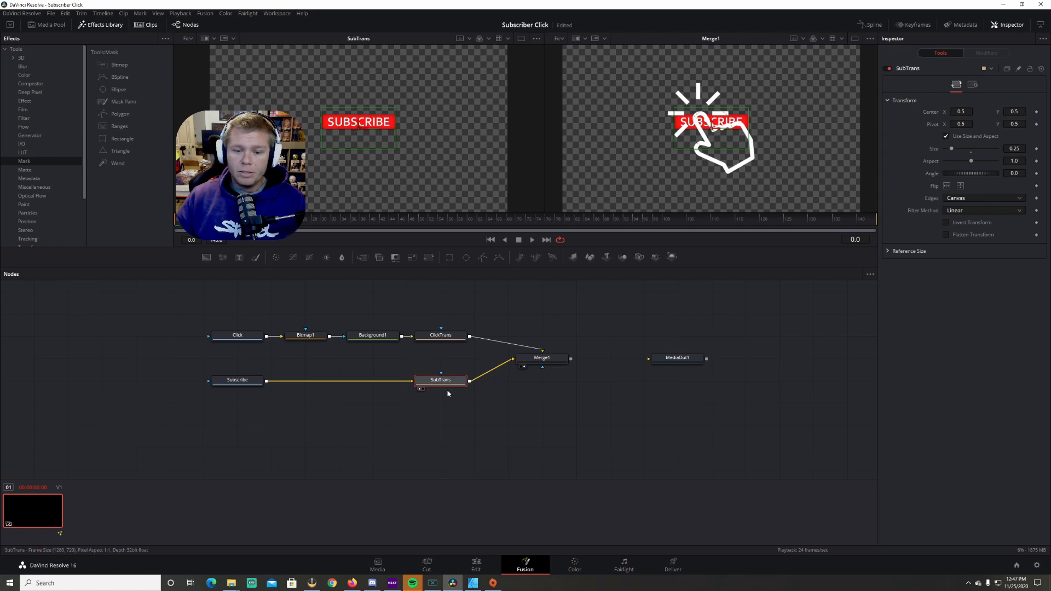
click(446, 338)
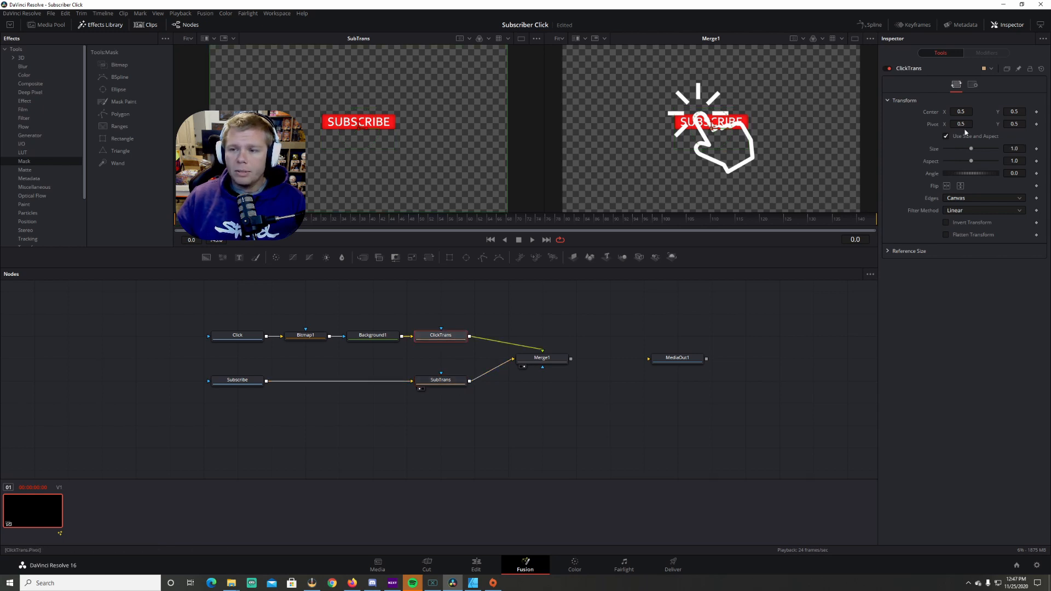
drag(971, 148, 953, 152)
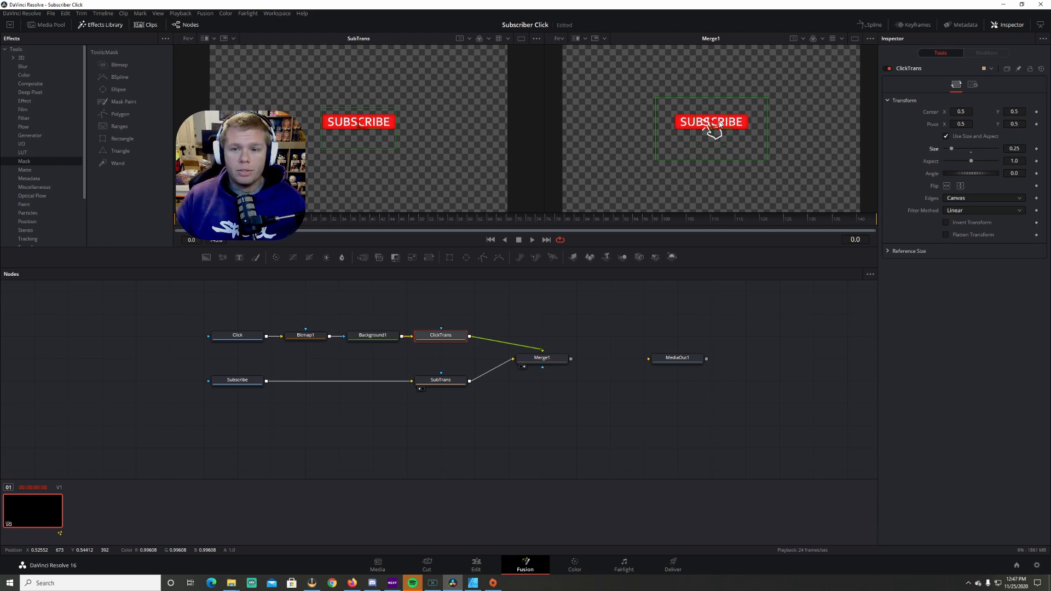
Move the subscribe button to the right, to a center X of about 0.82
click(444, 380)
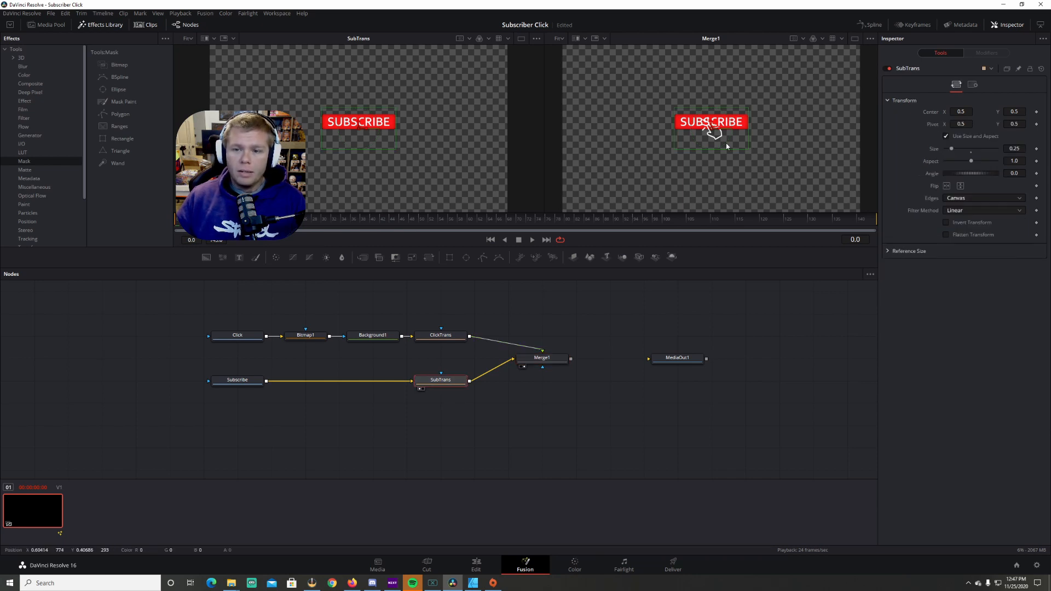
drag(718, 133, 812, 133)
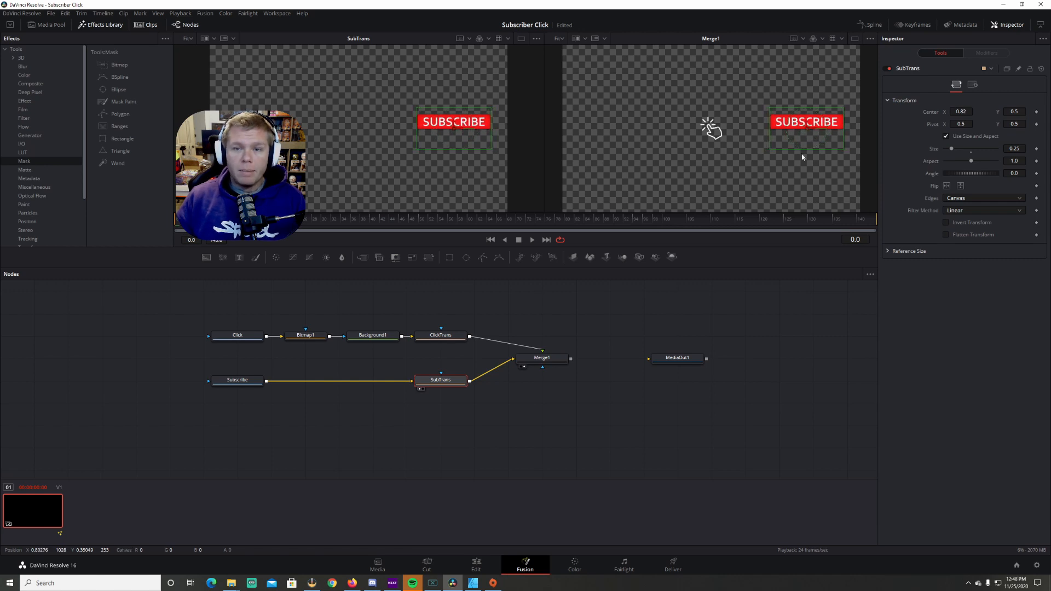